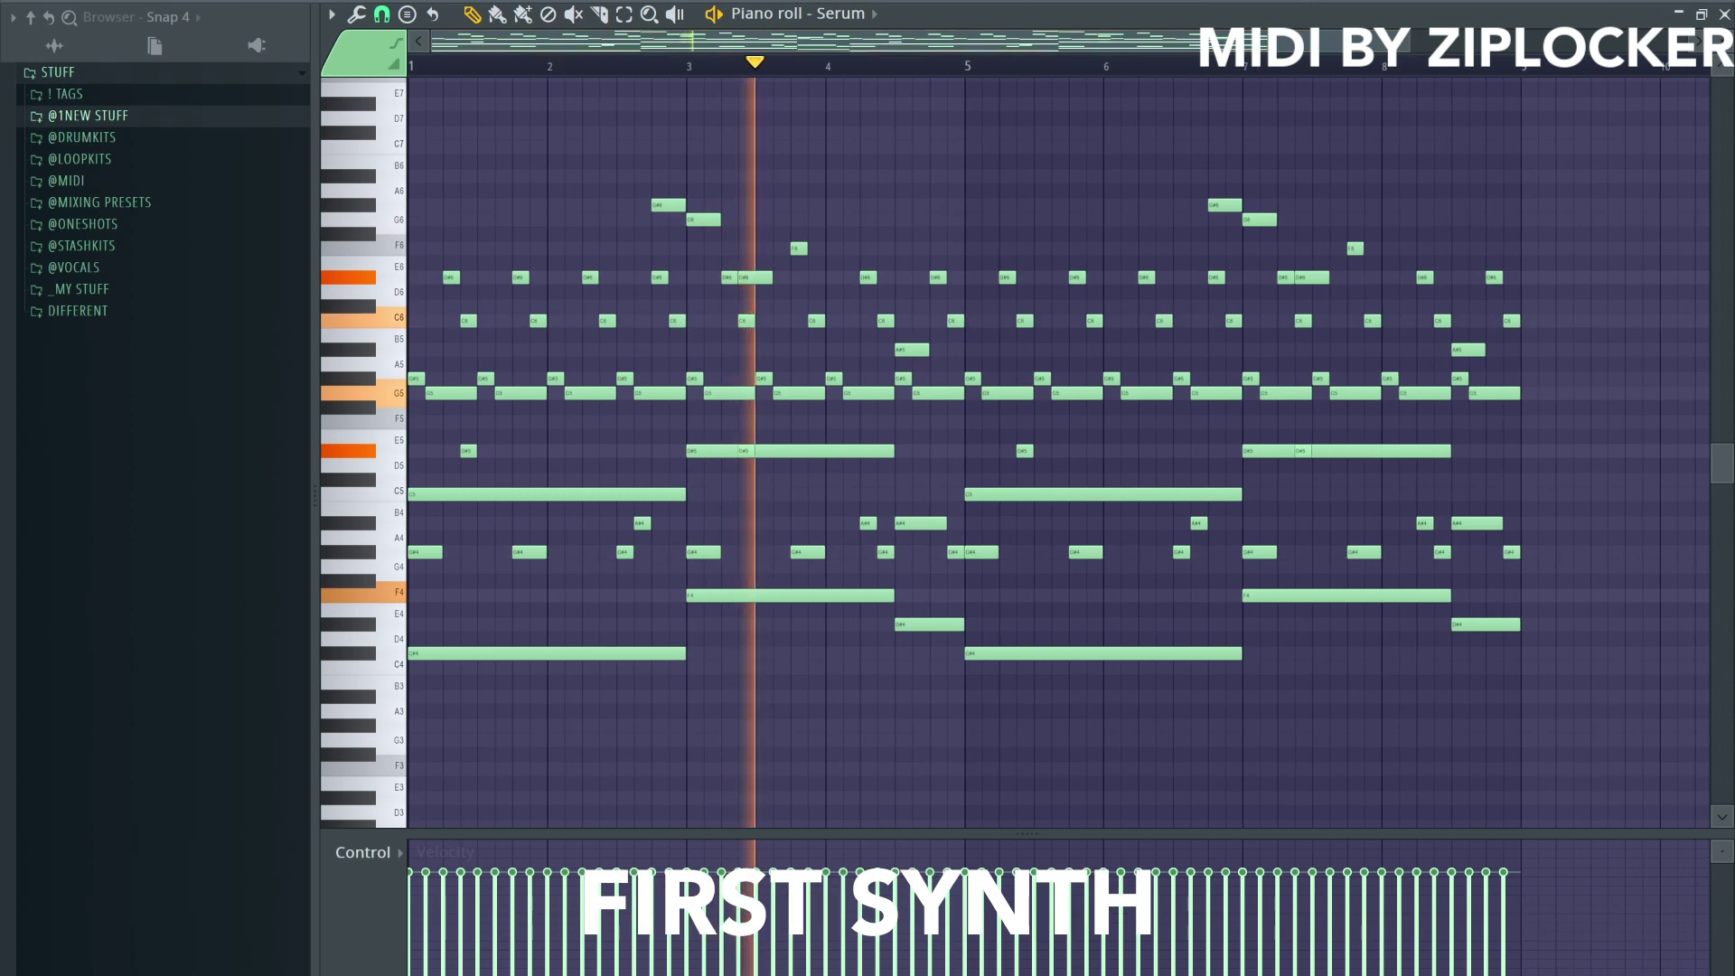
Inspect the OTT and FabFilter Pro-Q 3 effects on the first Serum's mixer track, and close the mixer and piano roll
click(1585, 614)
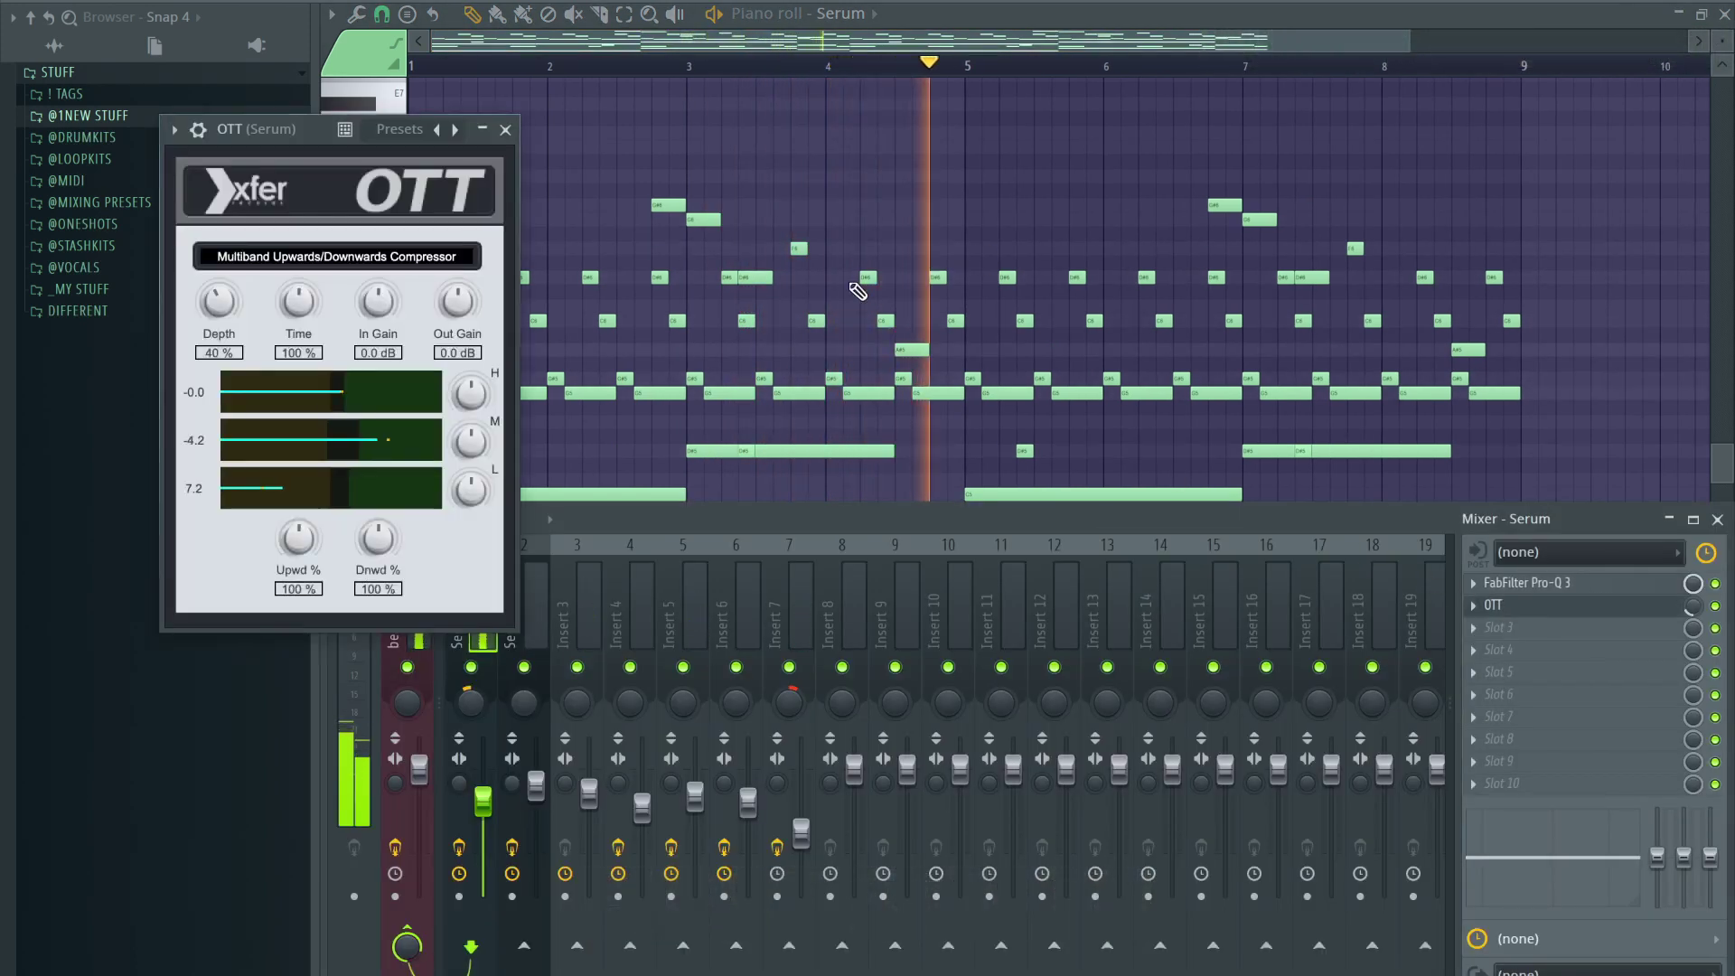
click(1595, 604)
click(1595, 586)
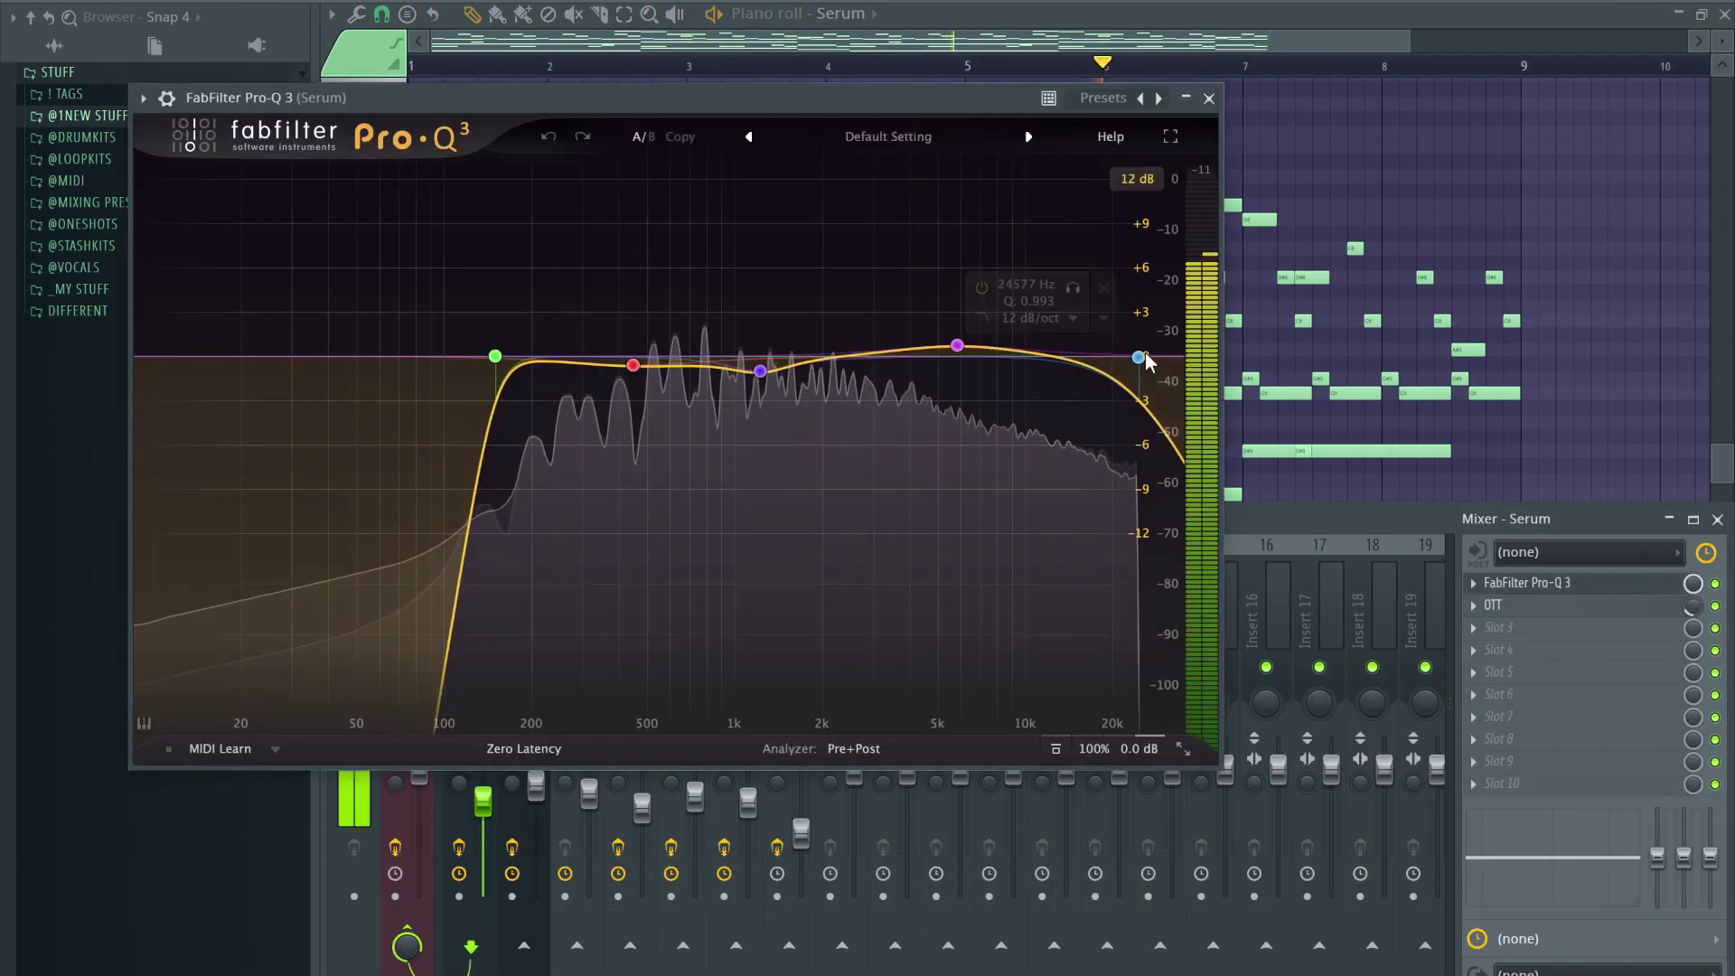
click(1594, 585)
click(1717, 519)
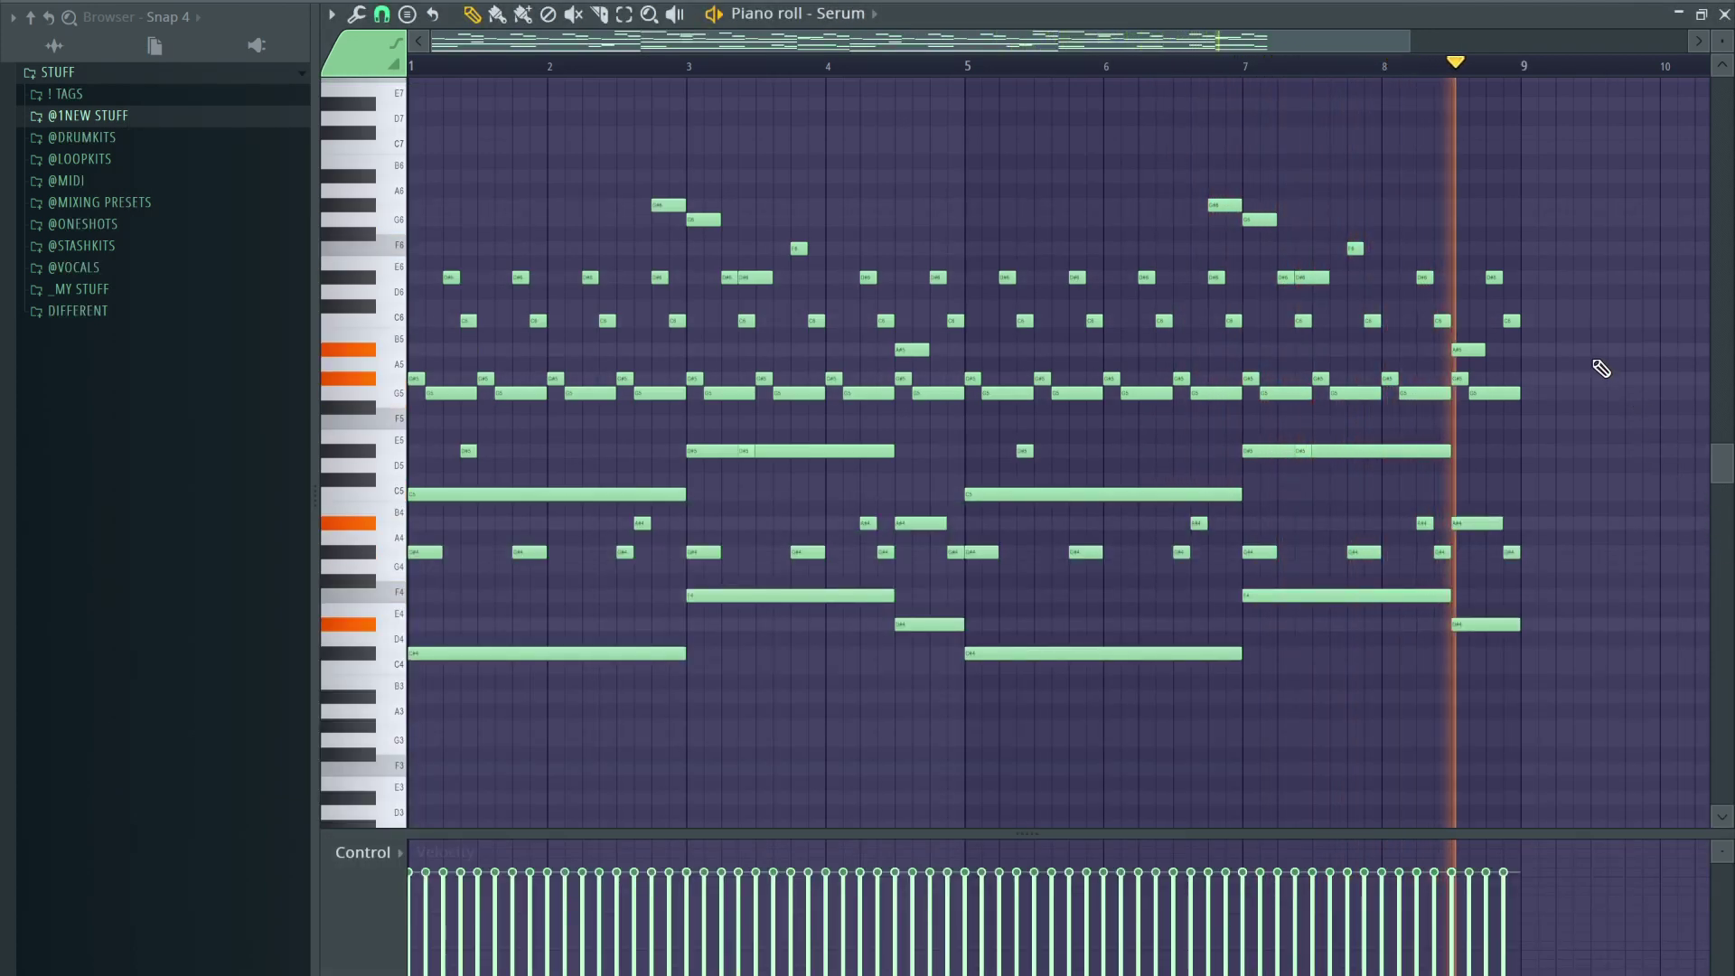
click(1721, 14)
drag(971, 0, 971, 16)
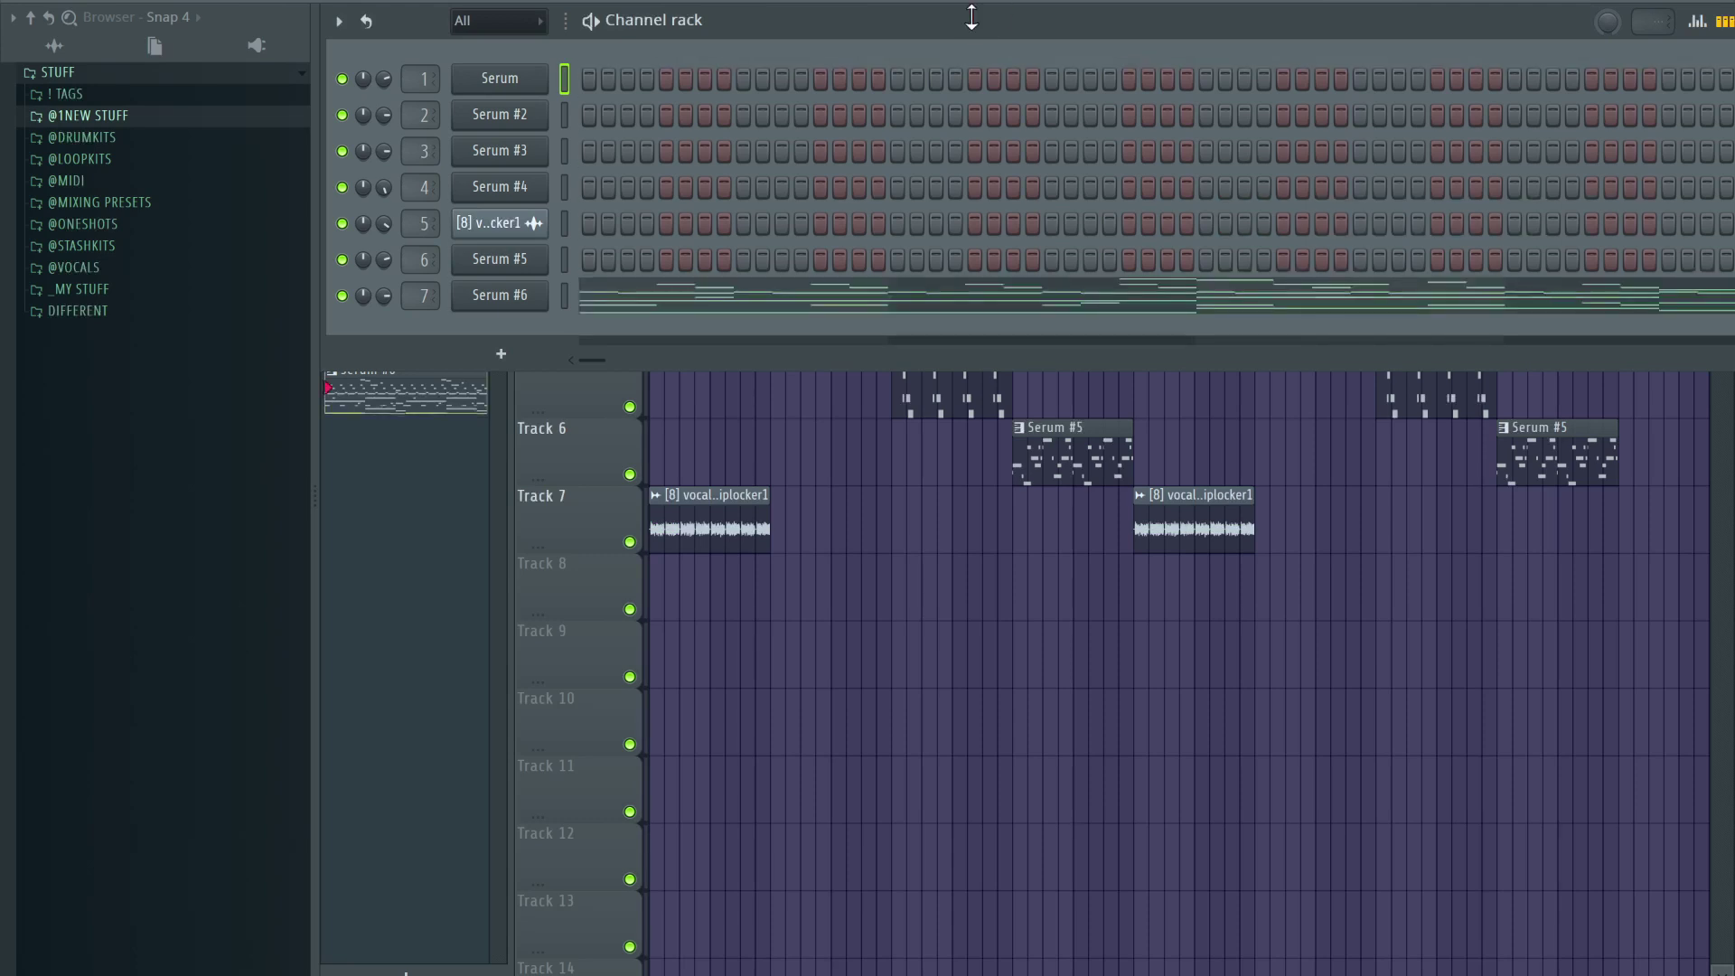
Inspect the Serum #6 synth patch and play back its notes in the piano roll
click(497, 308)
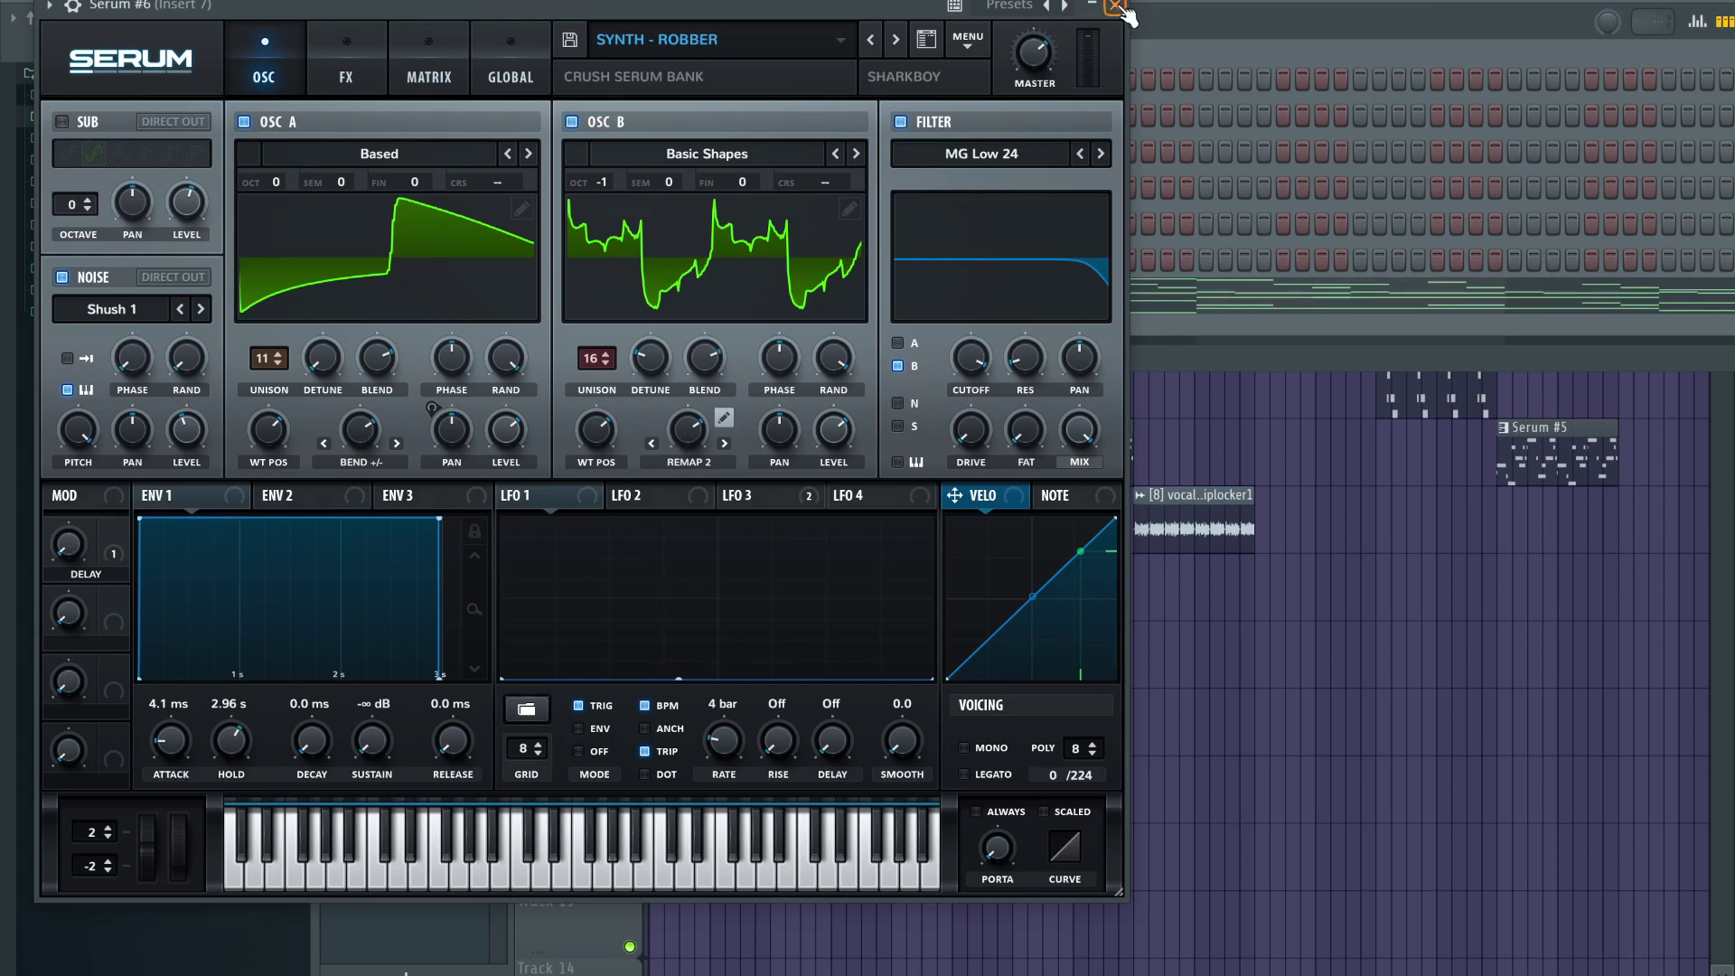
click(1117, 5)
right_click(542, 300)
click(573, 294)
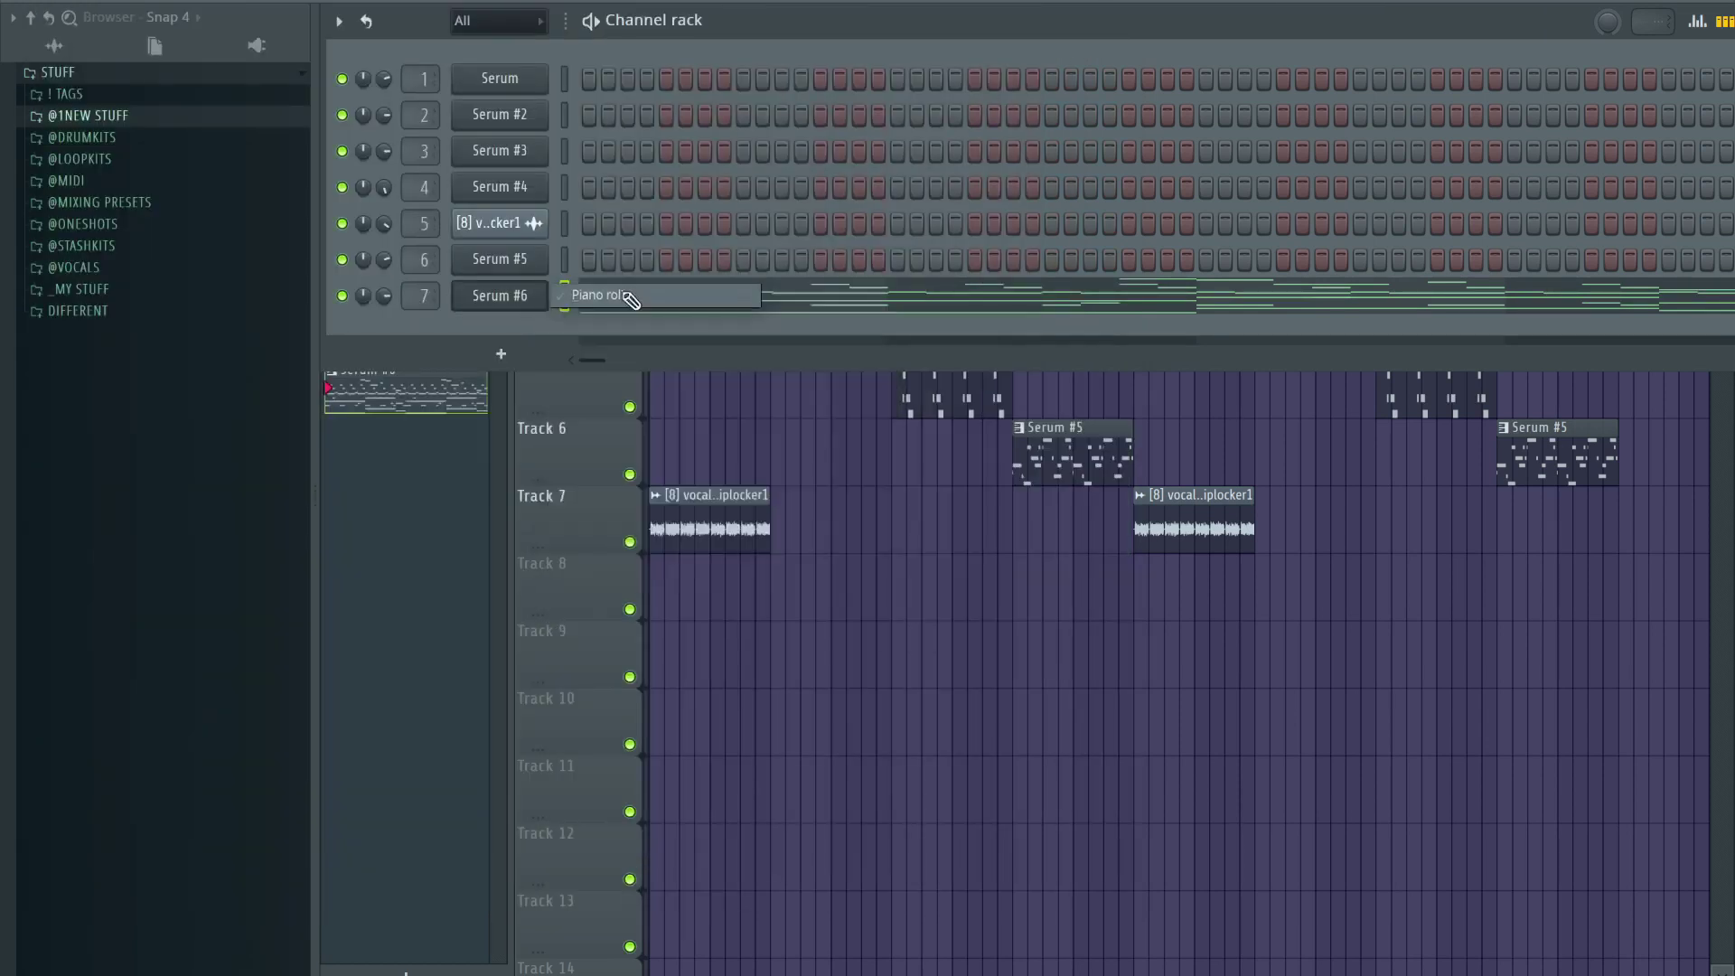
key(space)
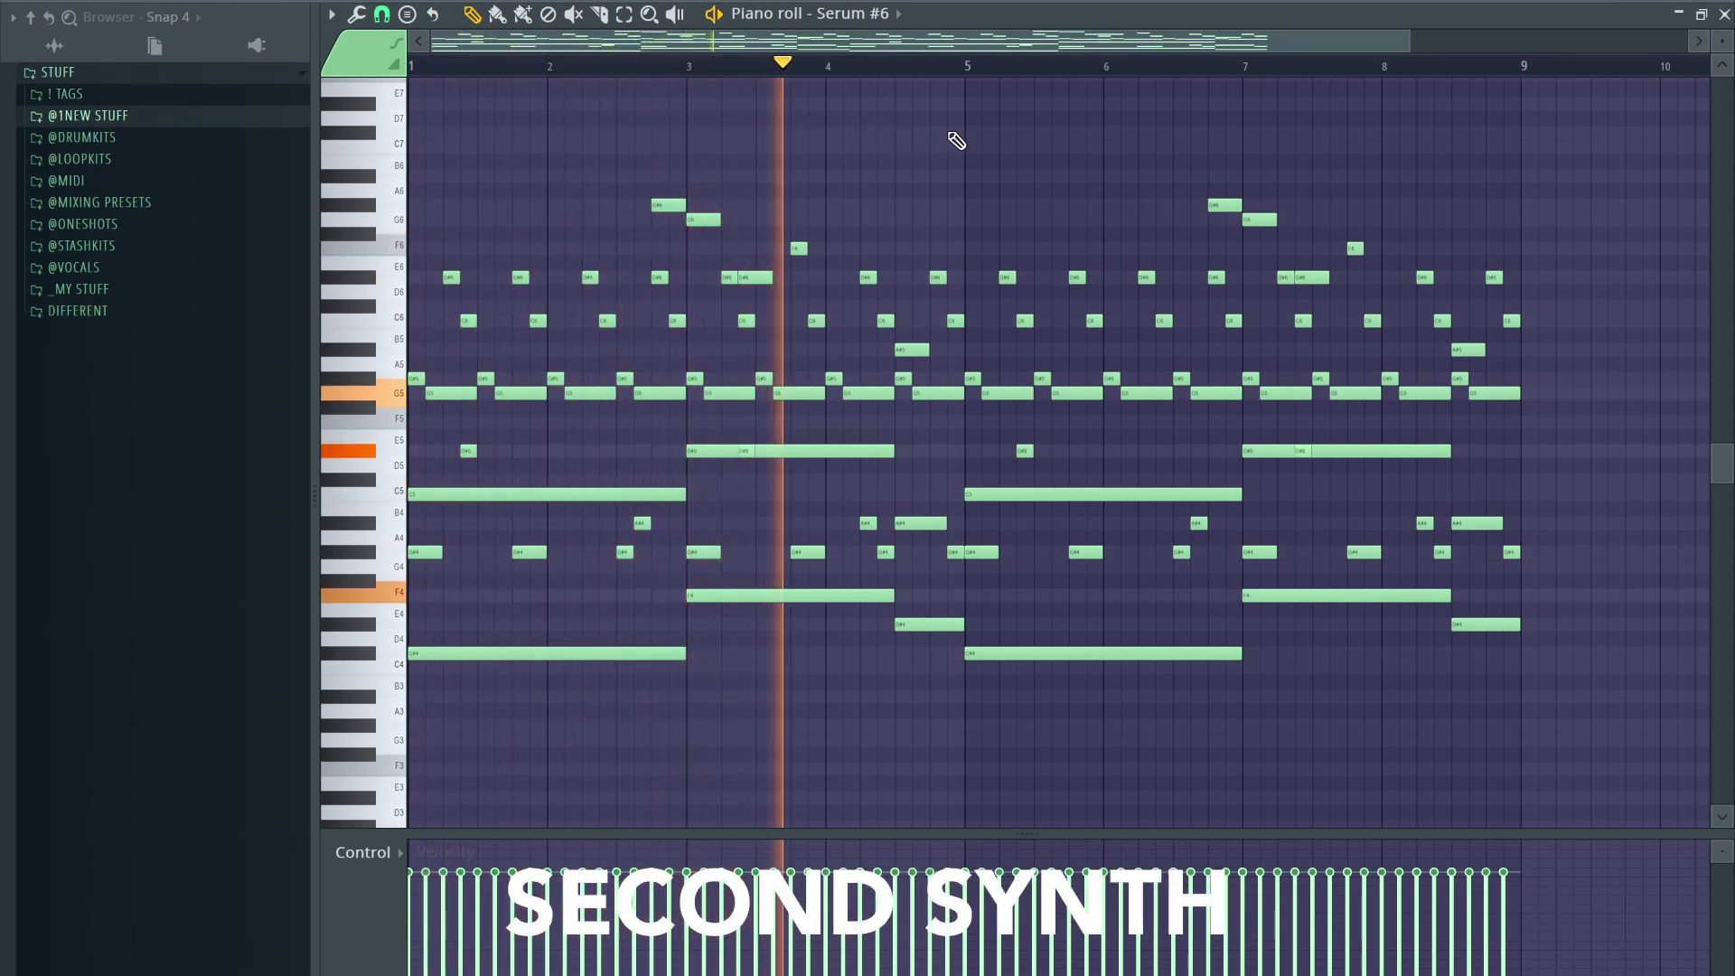
key(space)
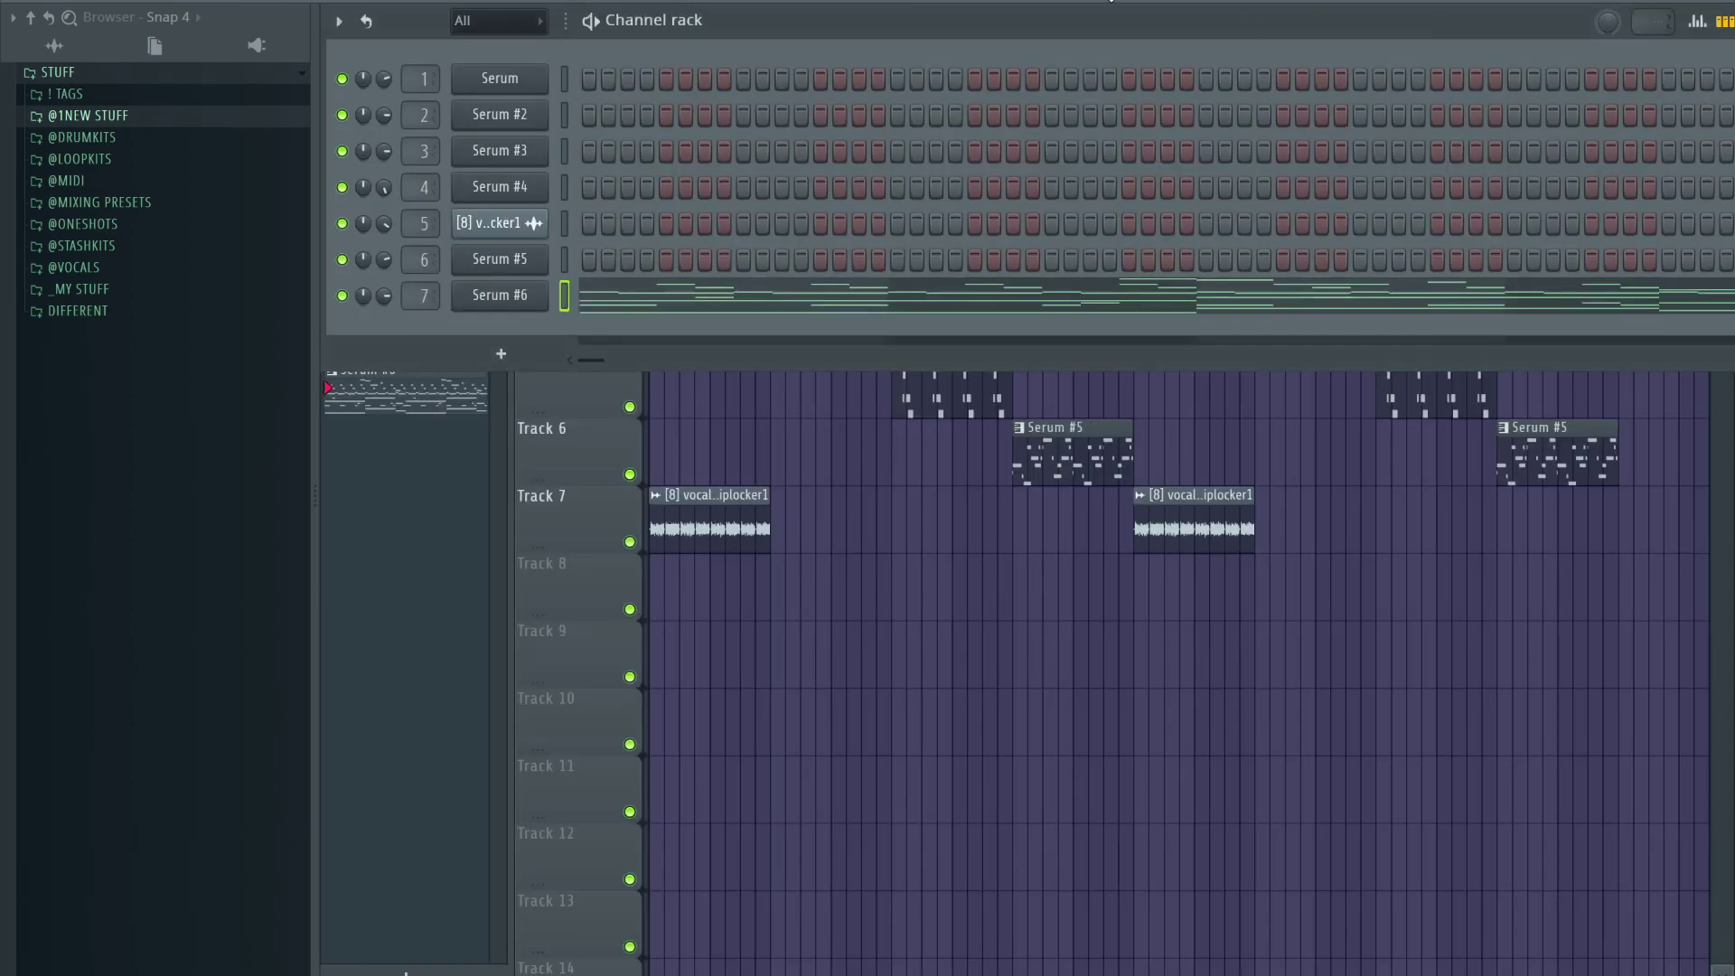
drag(1111, 0, 1095, 0)
View the Serum #2 lead patch and start playback of its notes in the piano roll
right_click(539, 122)
click(519, 116)
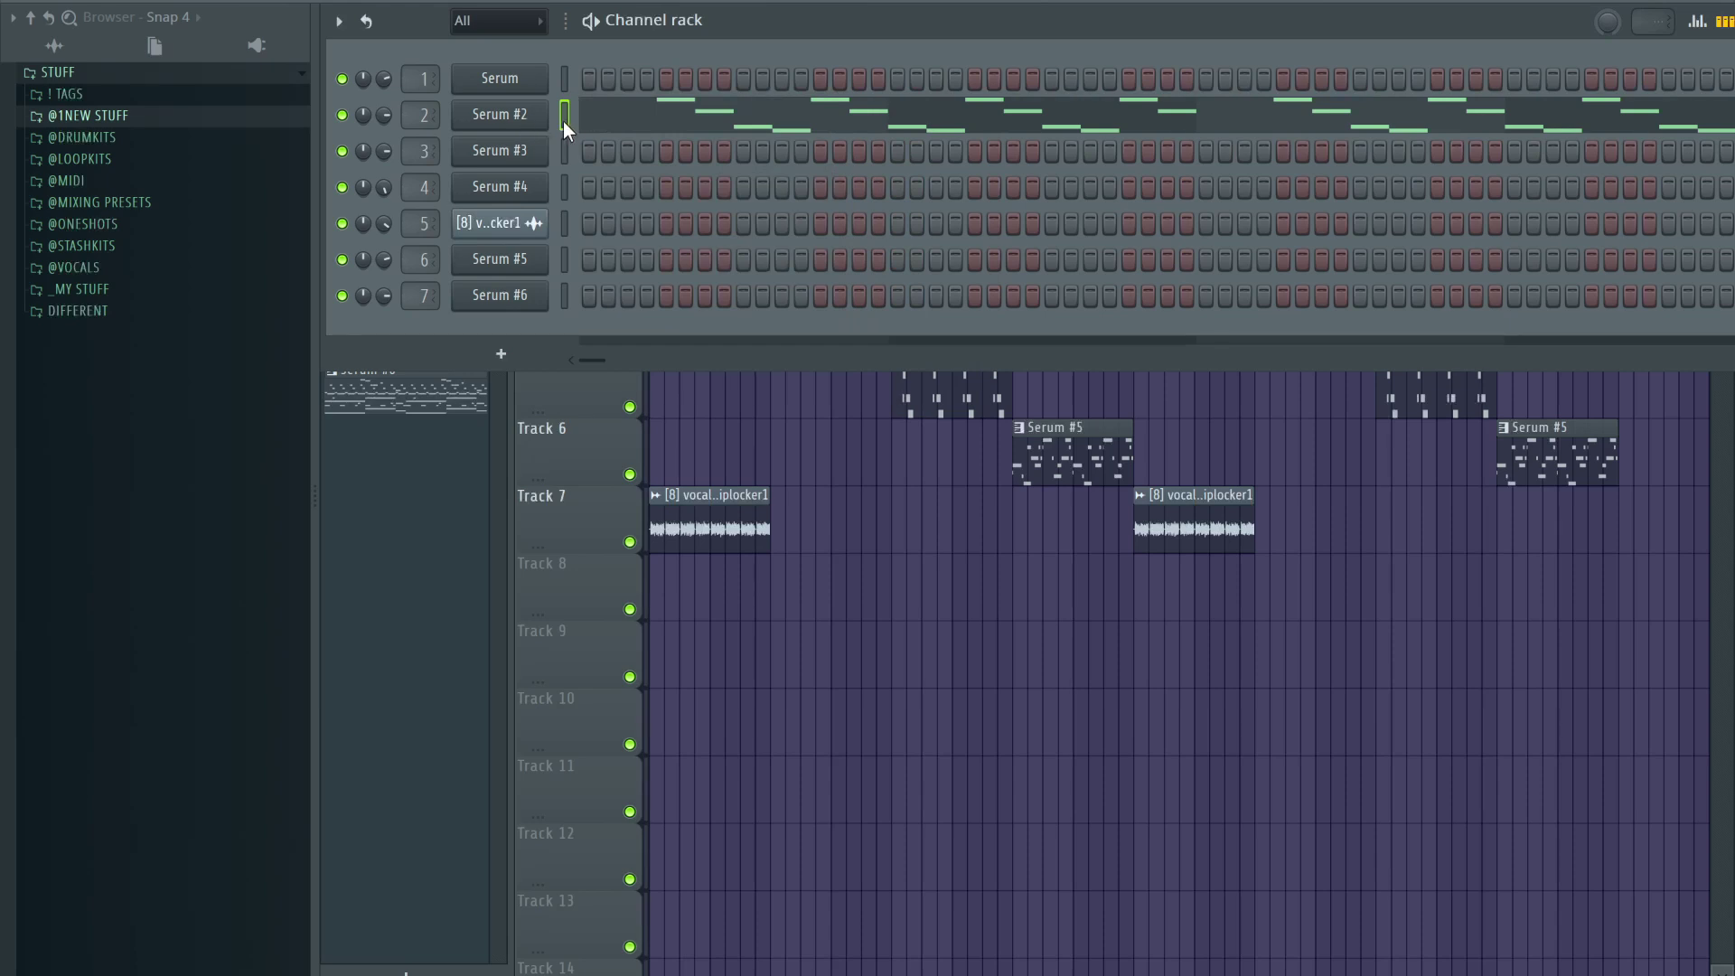
click(546, 120)
click(1208, 99)
click(578, 116)
key(space)
Inspect the ShaperBox 3, FabFilter Pro-Q 3 and OTT effects on the Serum #2 mixer track during playback
key(F9)
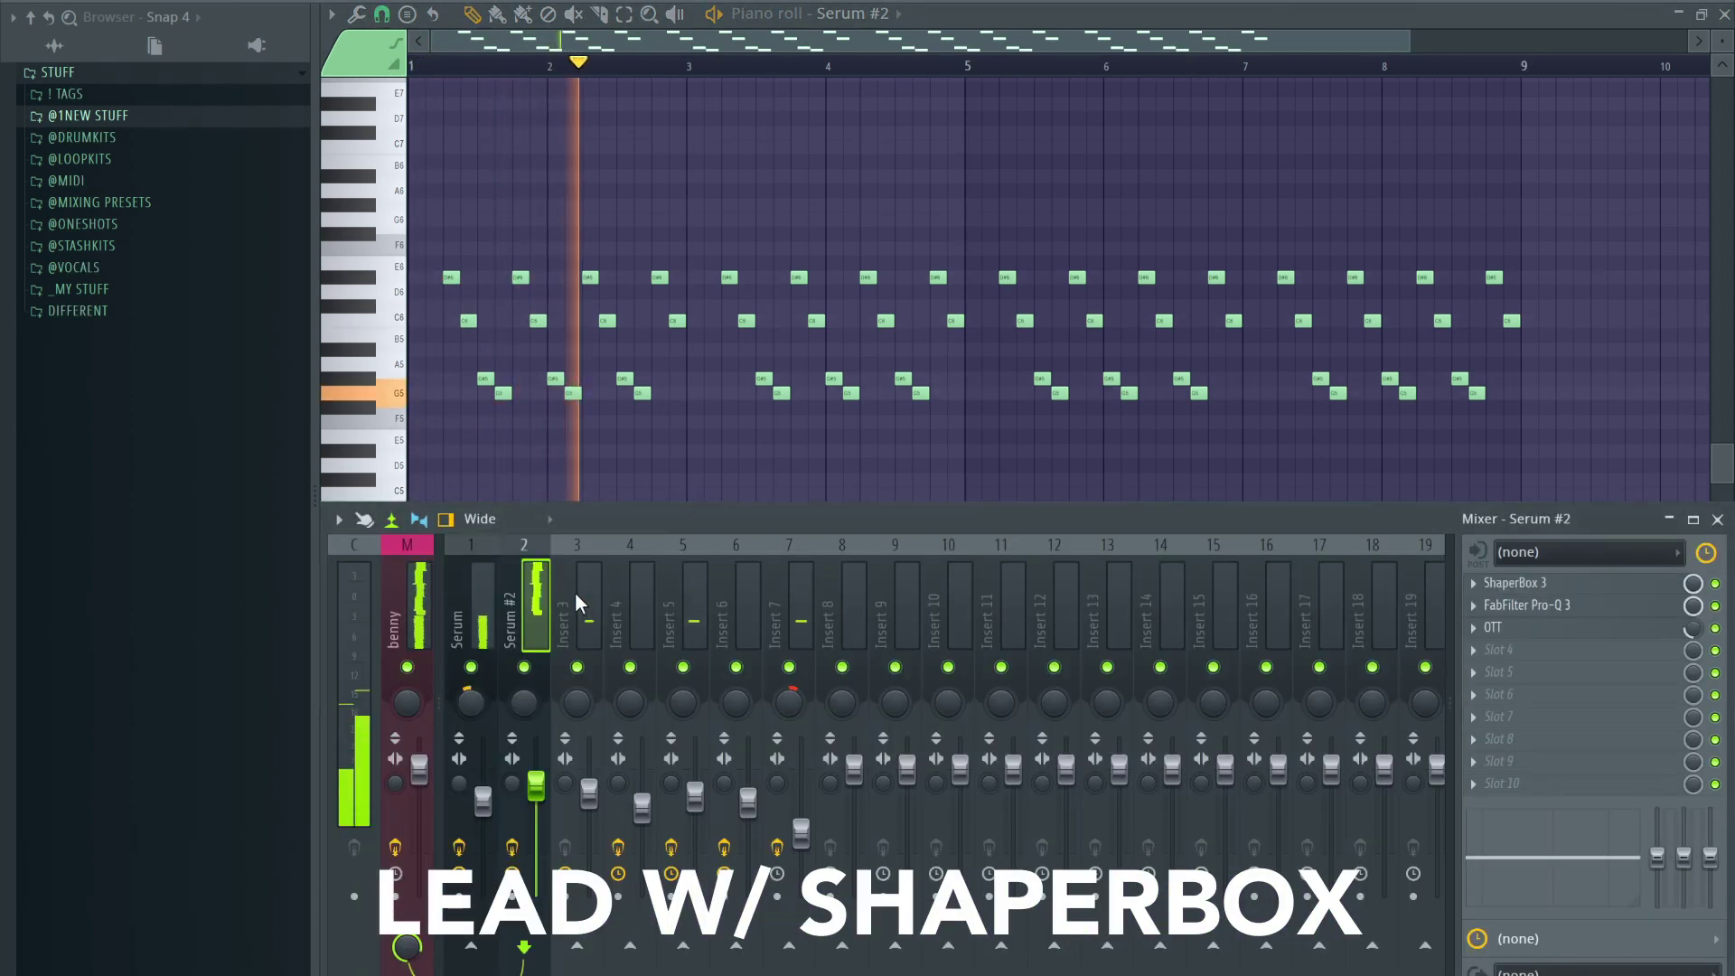
click(1527, 583)
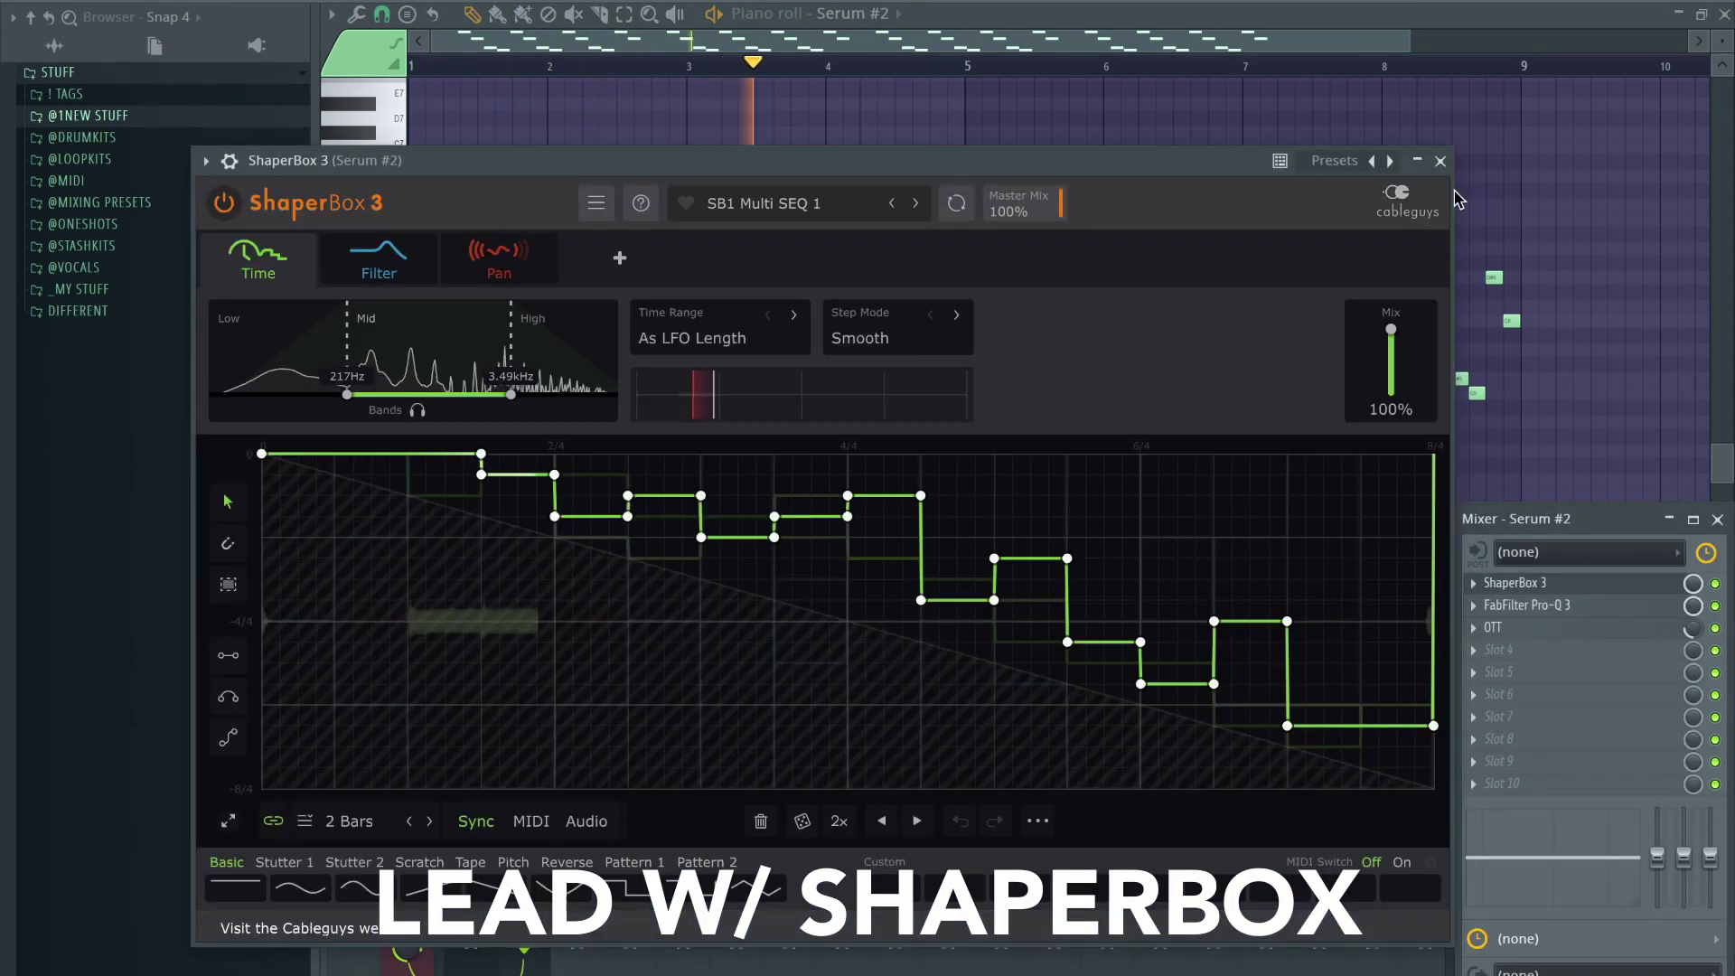
click(1439, 161)
click(1556, 605)
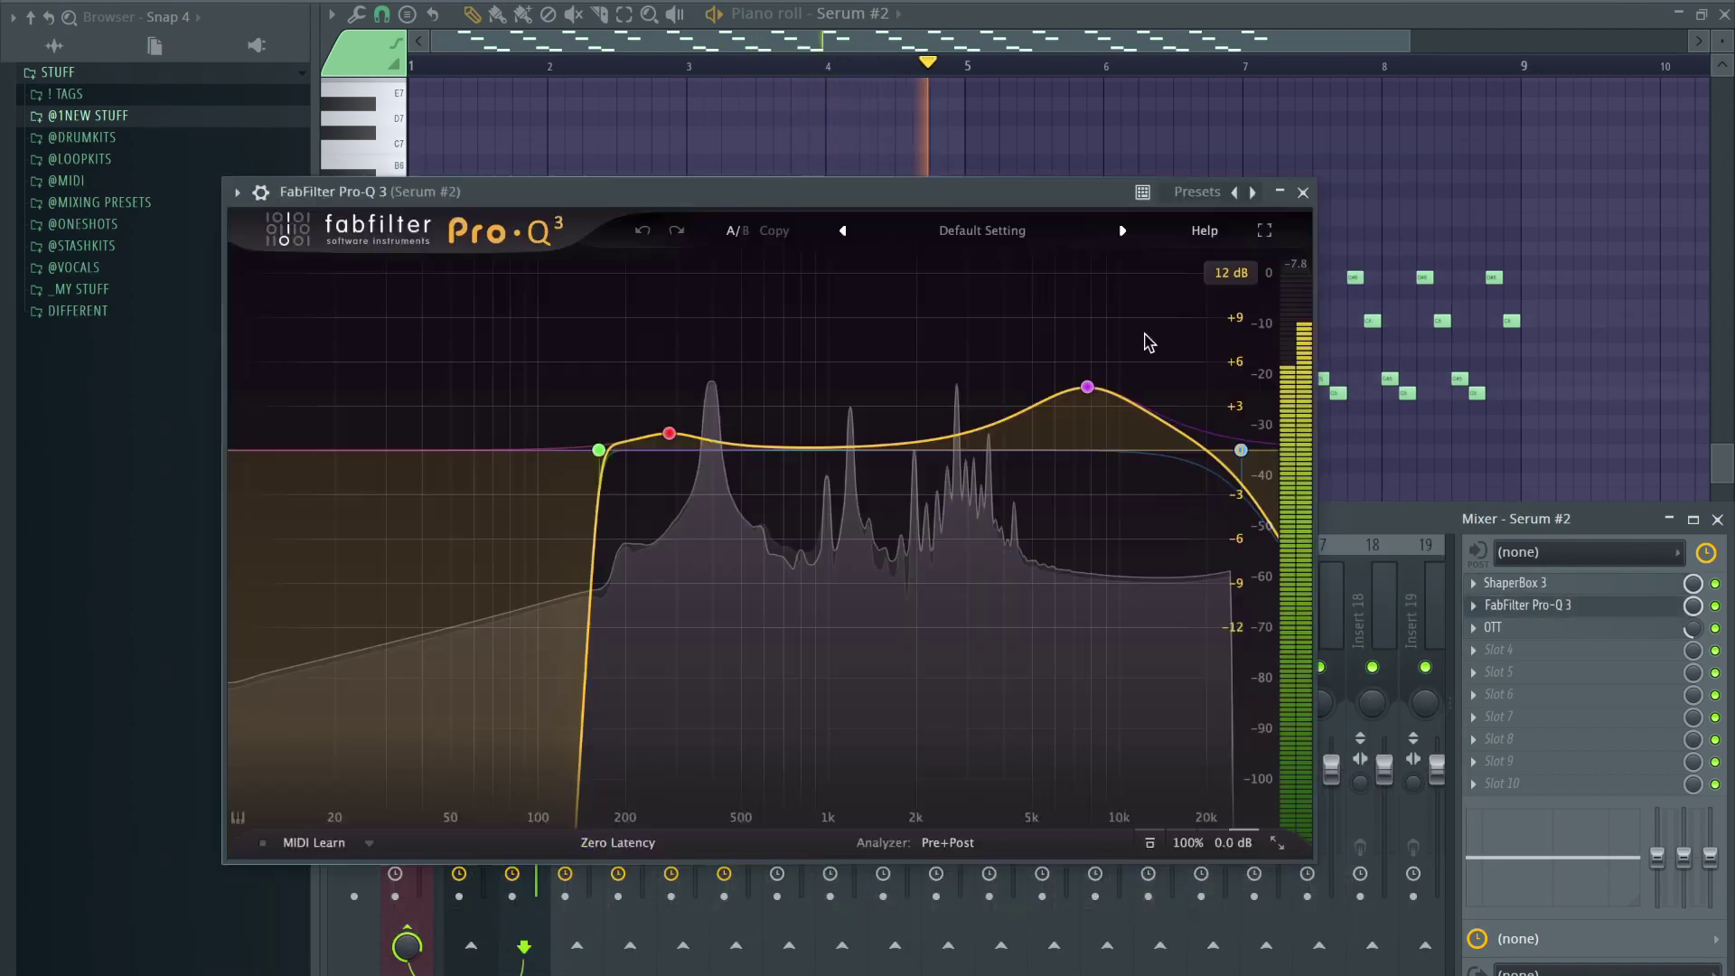
click(1302, 192)
click(1527, 627)
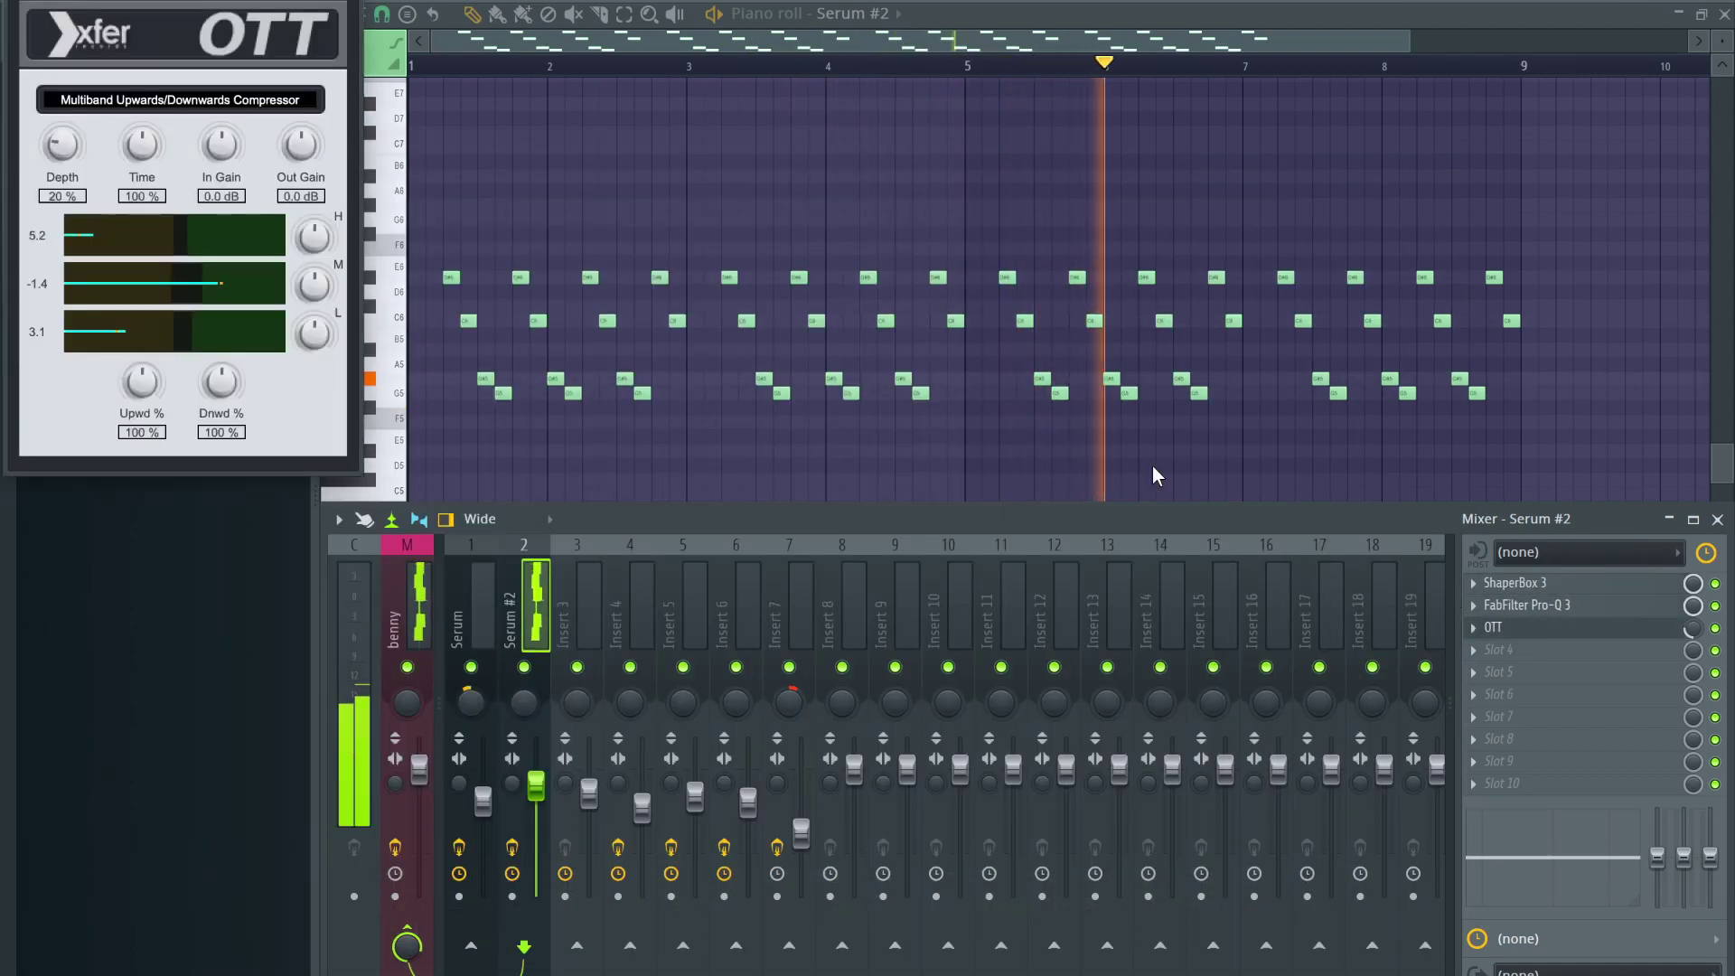
click(348, 2)
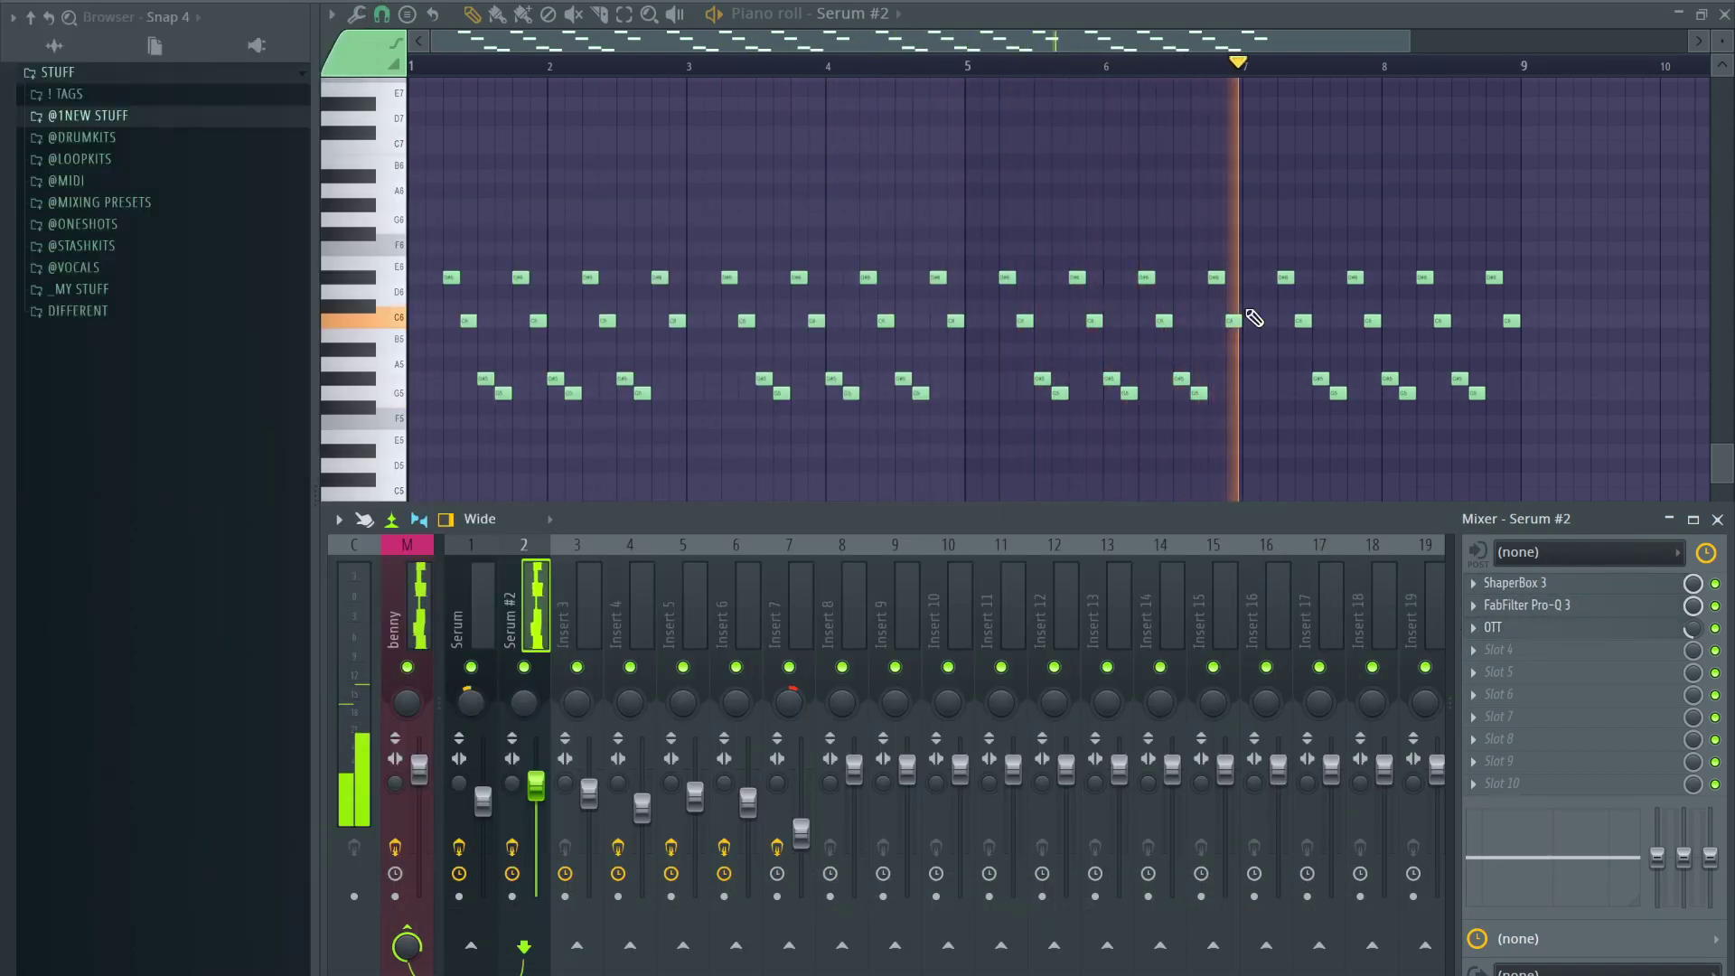
click(1717, 519)
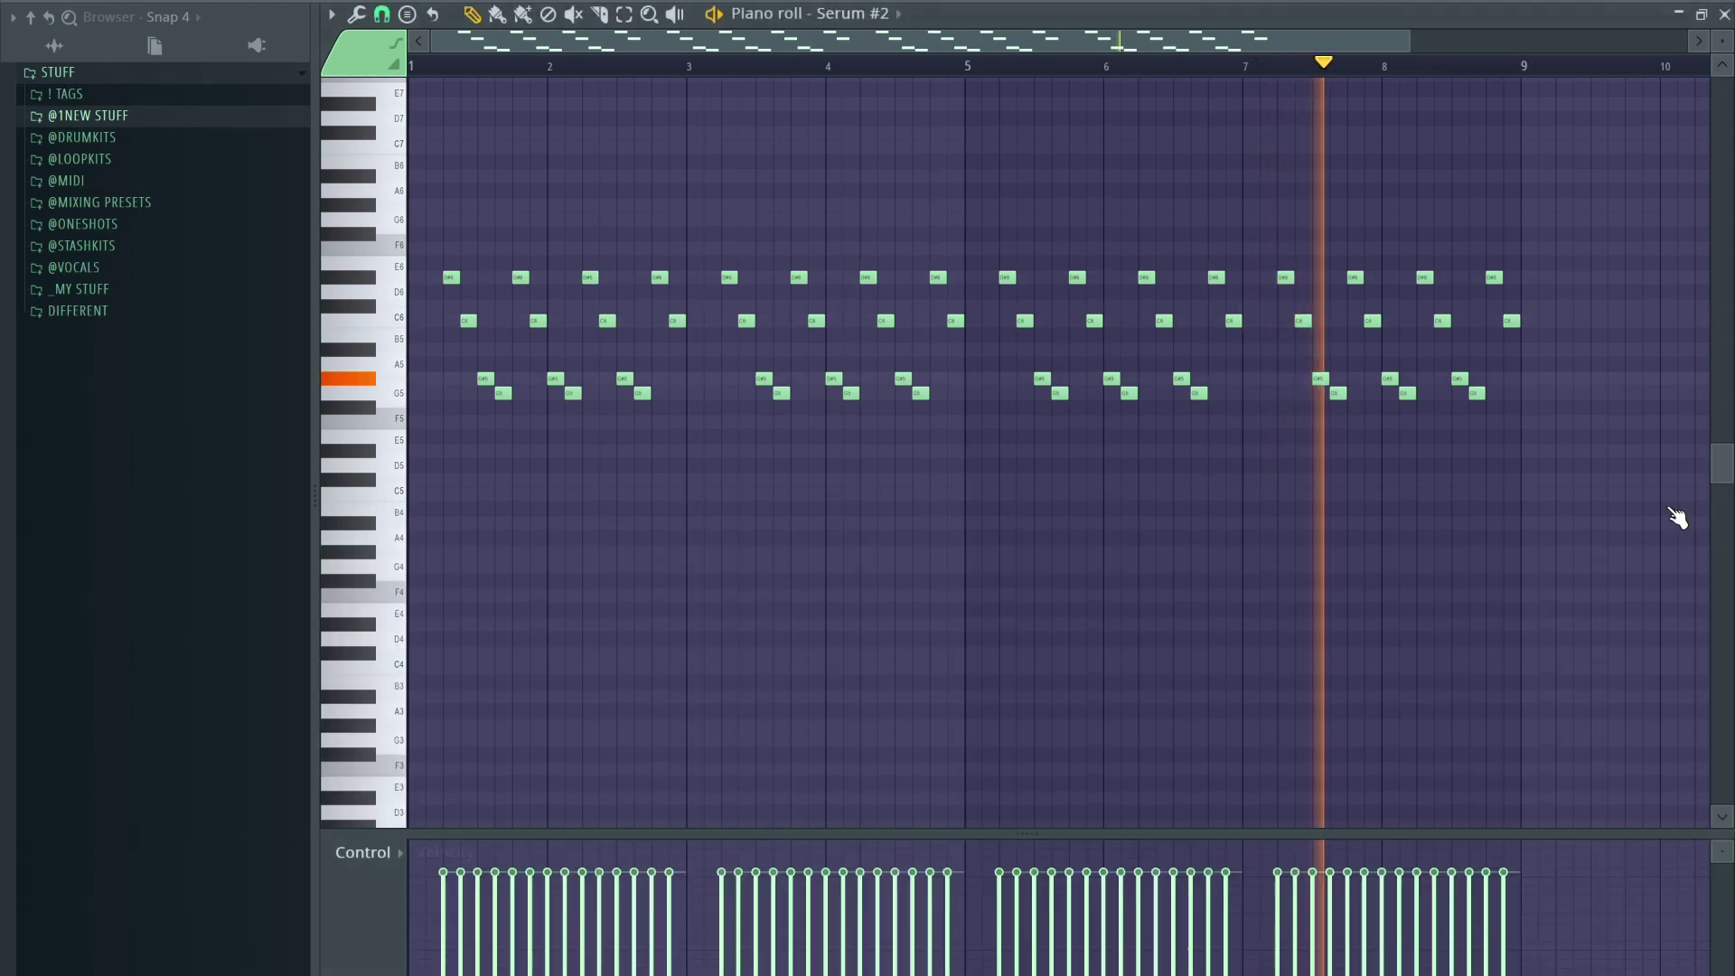
click(1724, 14)
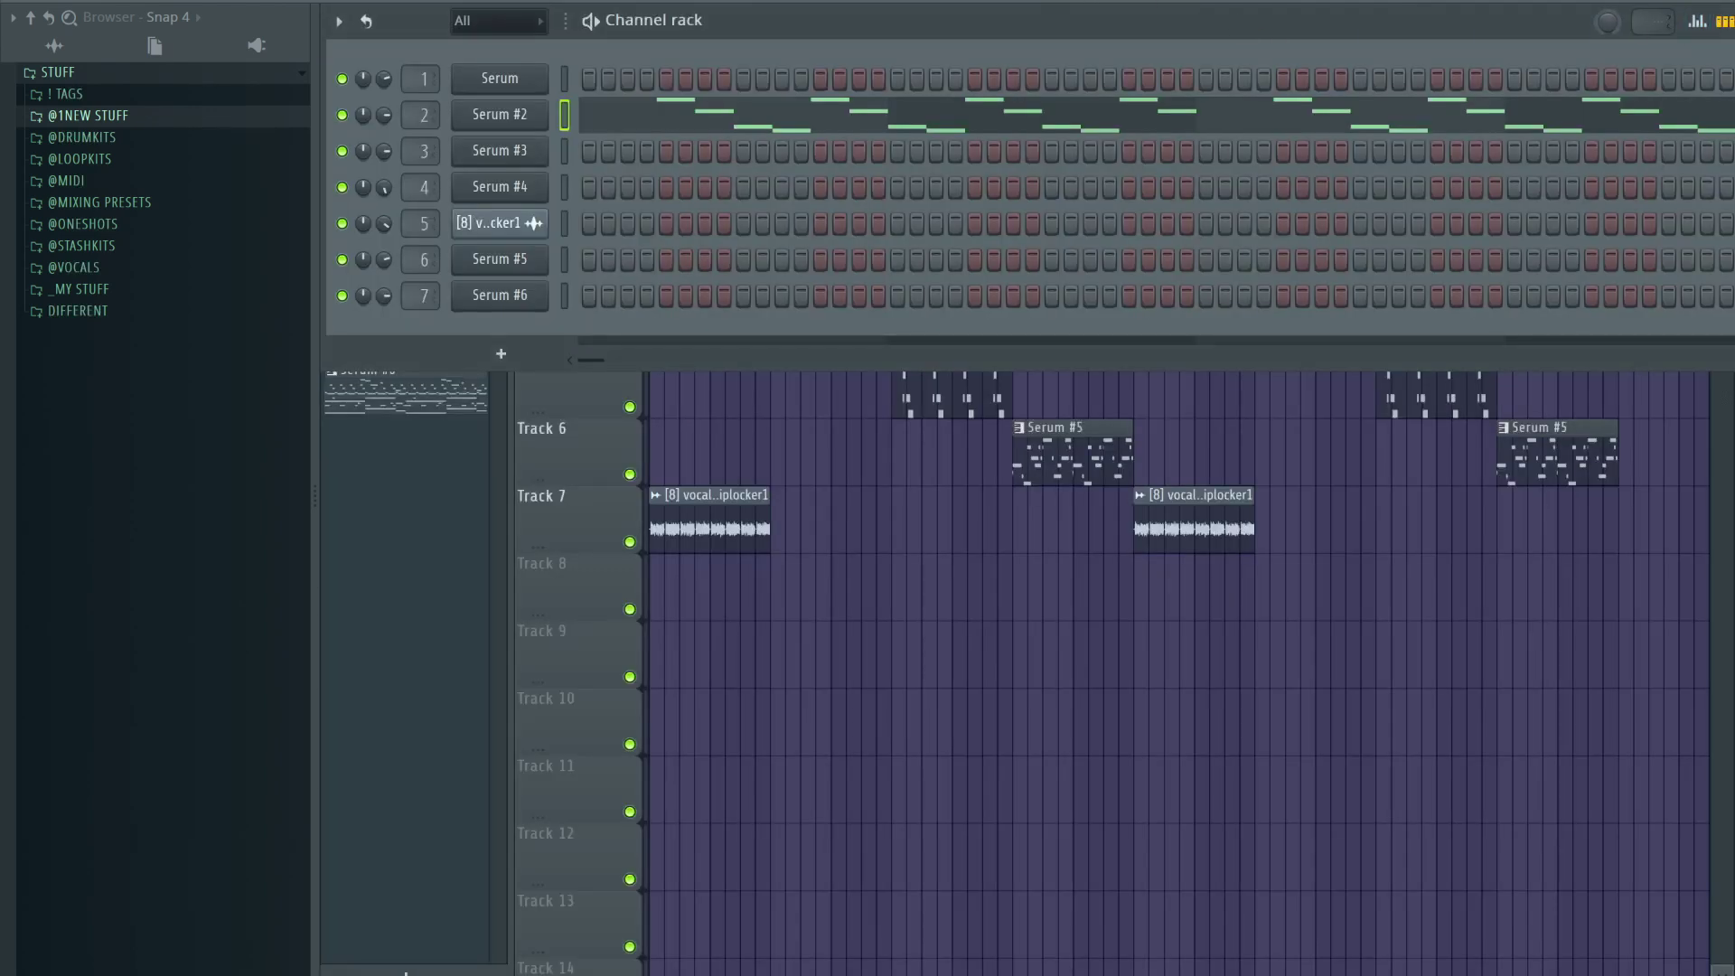
Switch to the pattern that uses Serum #3 and inspect that channel's bass patch
key(KP_Add)
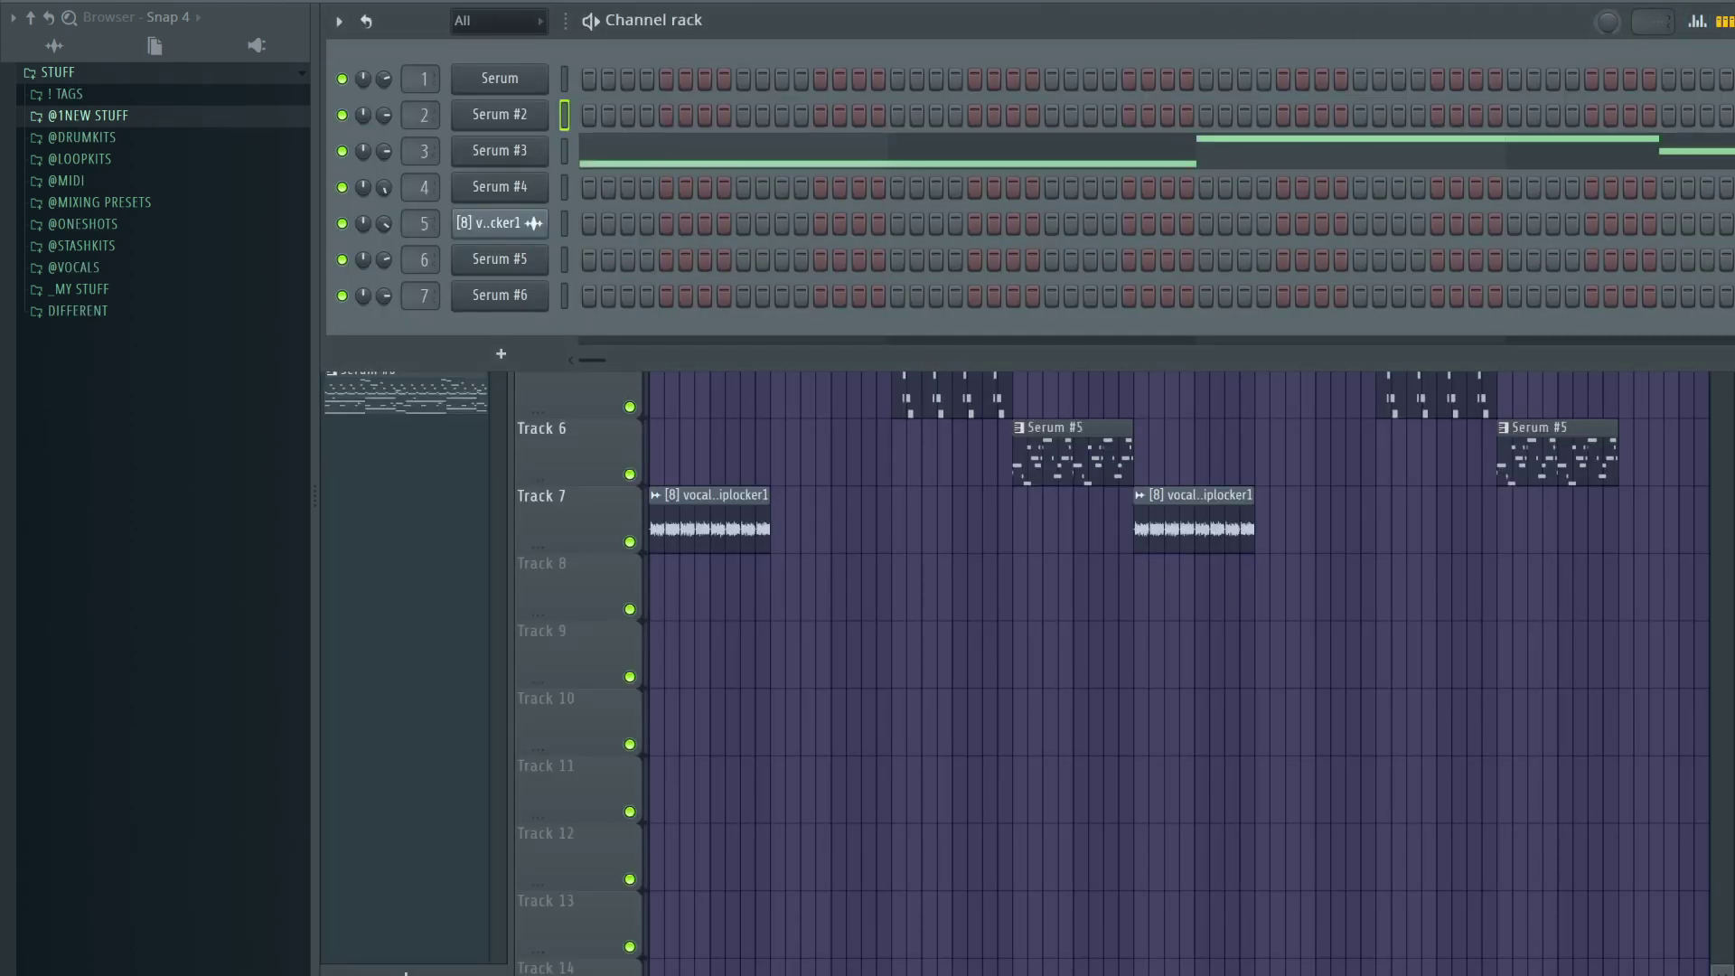
click(537, 159)
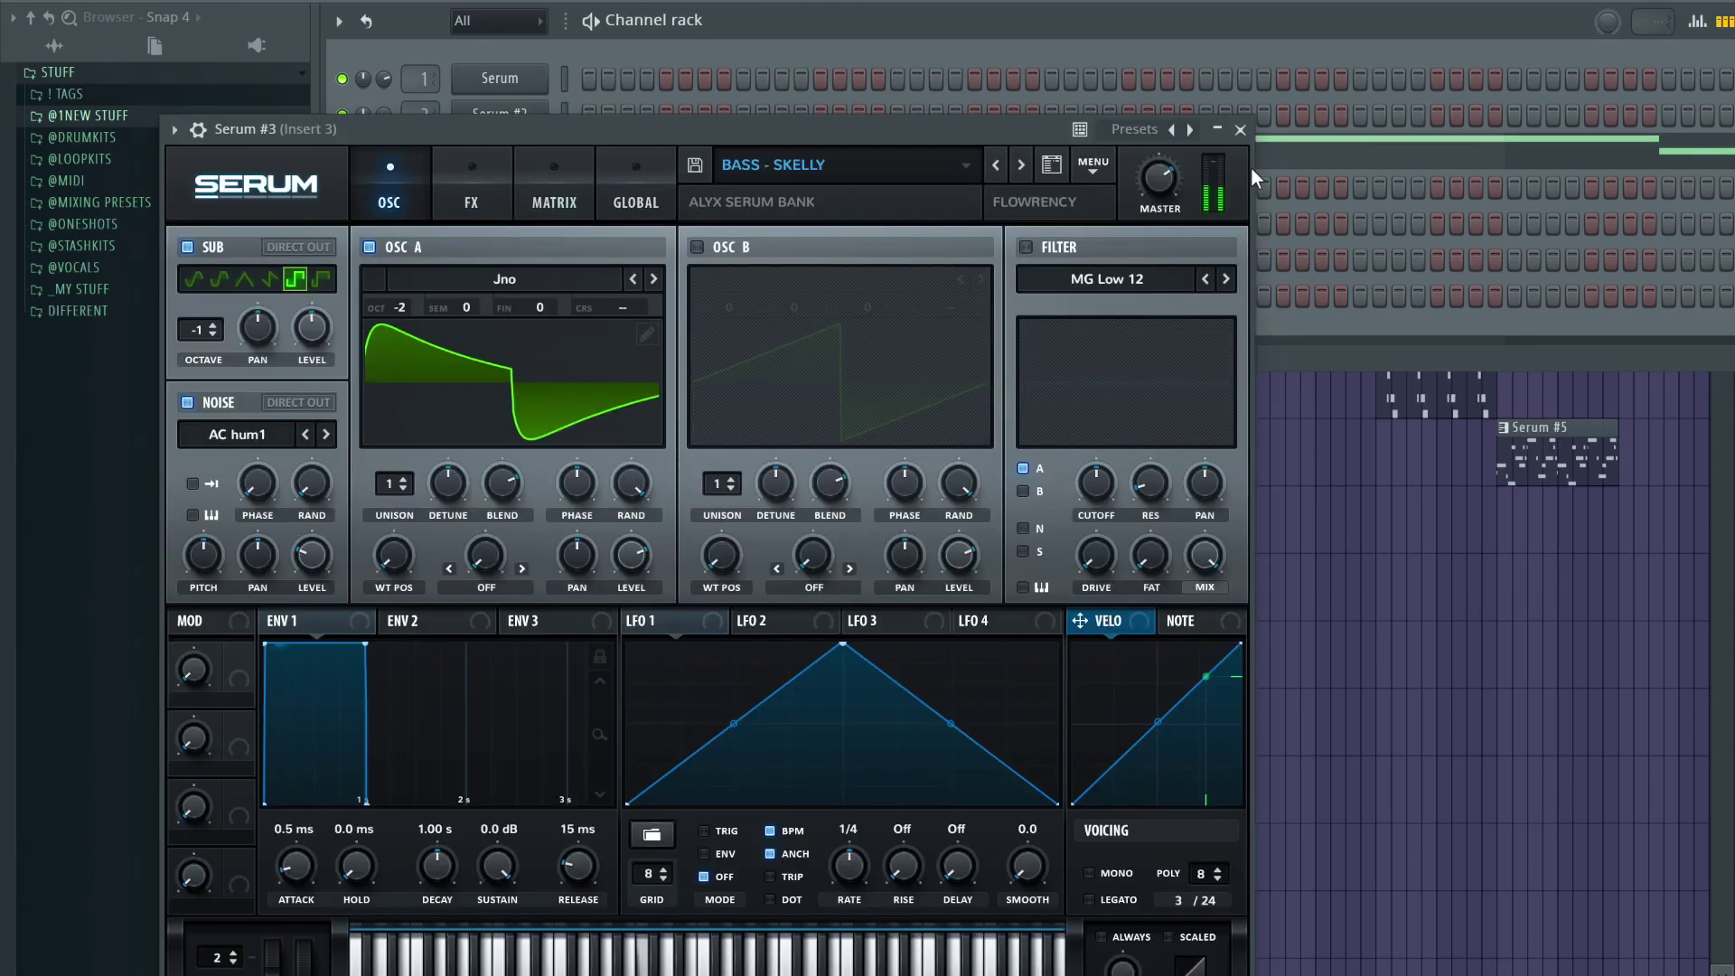
click(1239, 129)
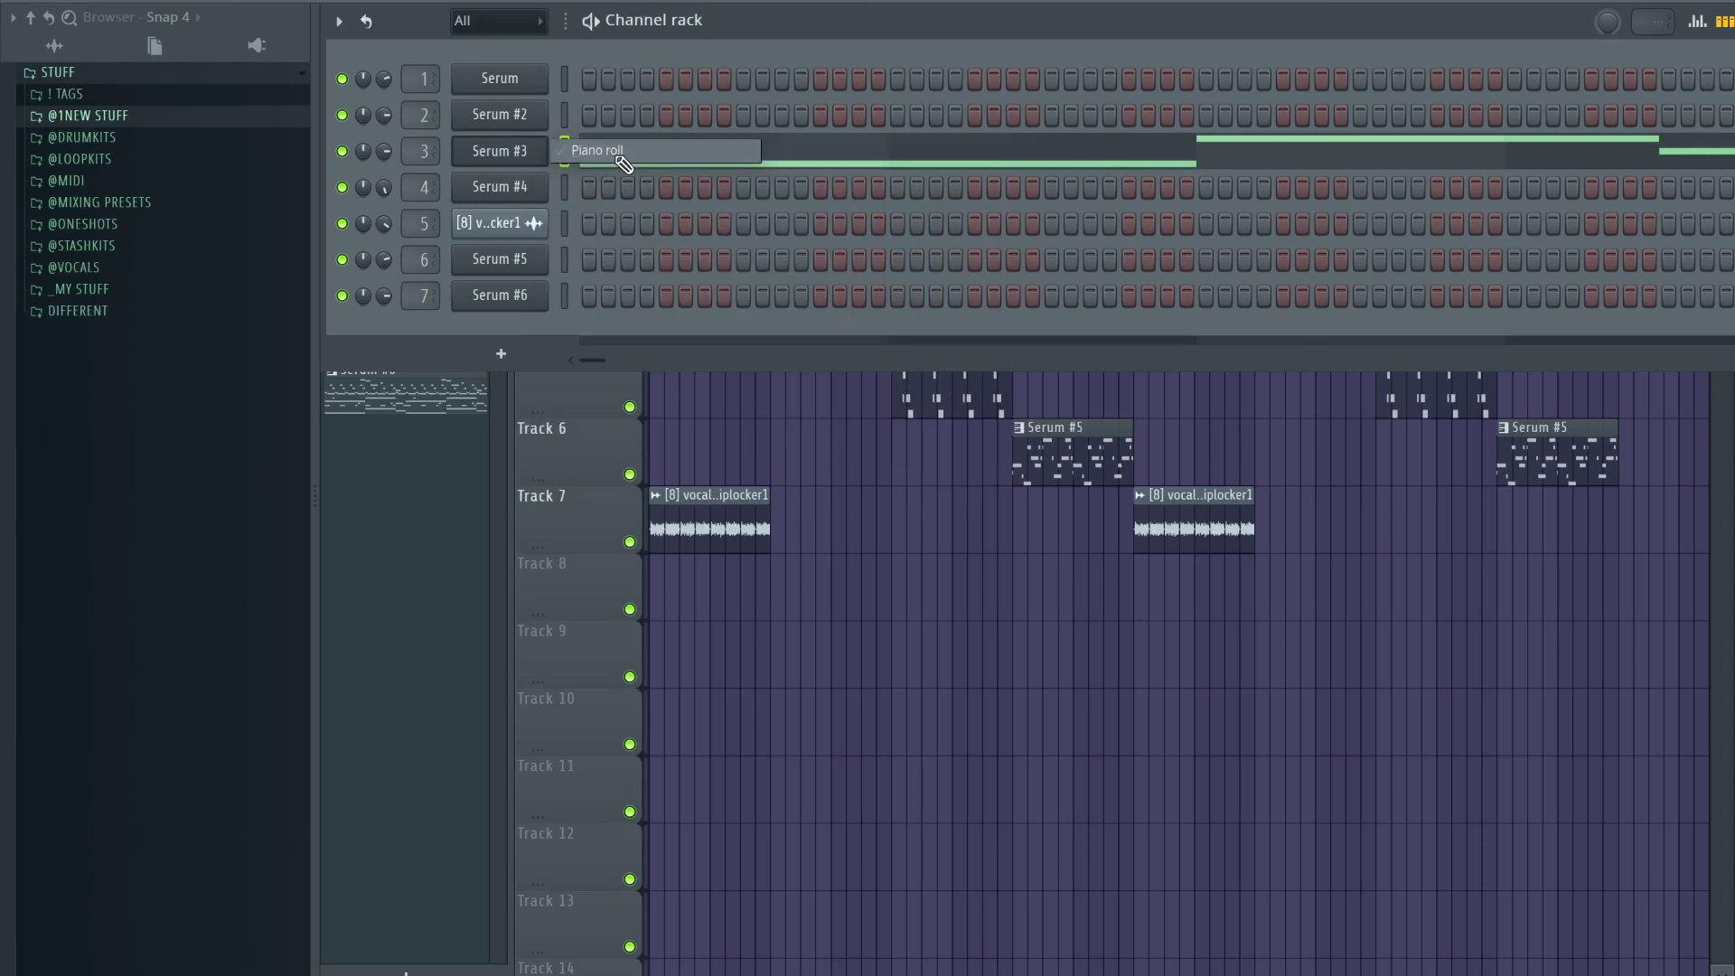
Play back the Serum #3 bass notes in the piano roll and close it
click(546, 149)
key(space)
scroll(524, 222, down, 3)
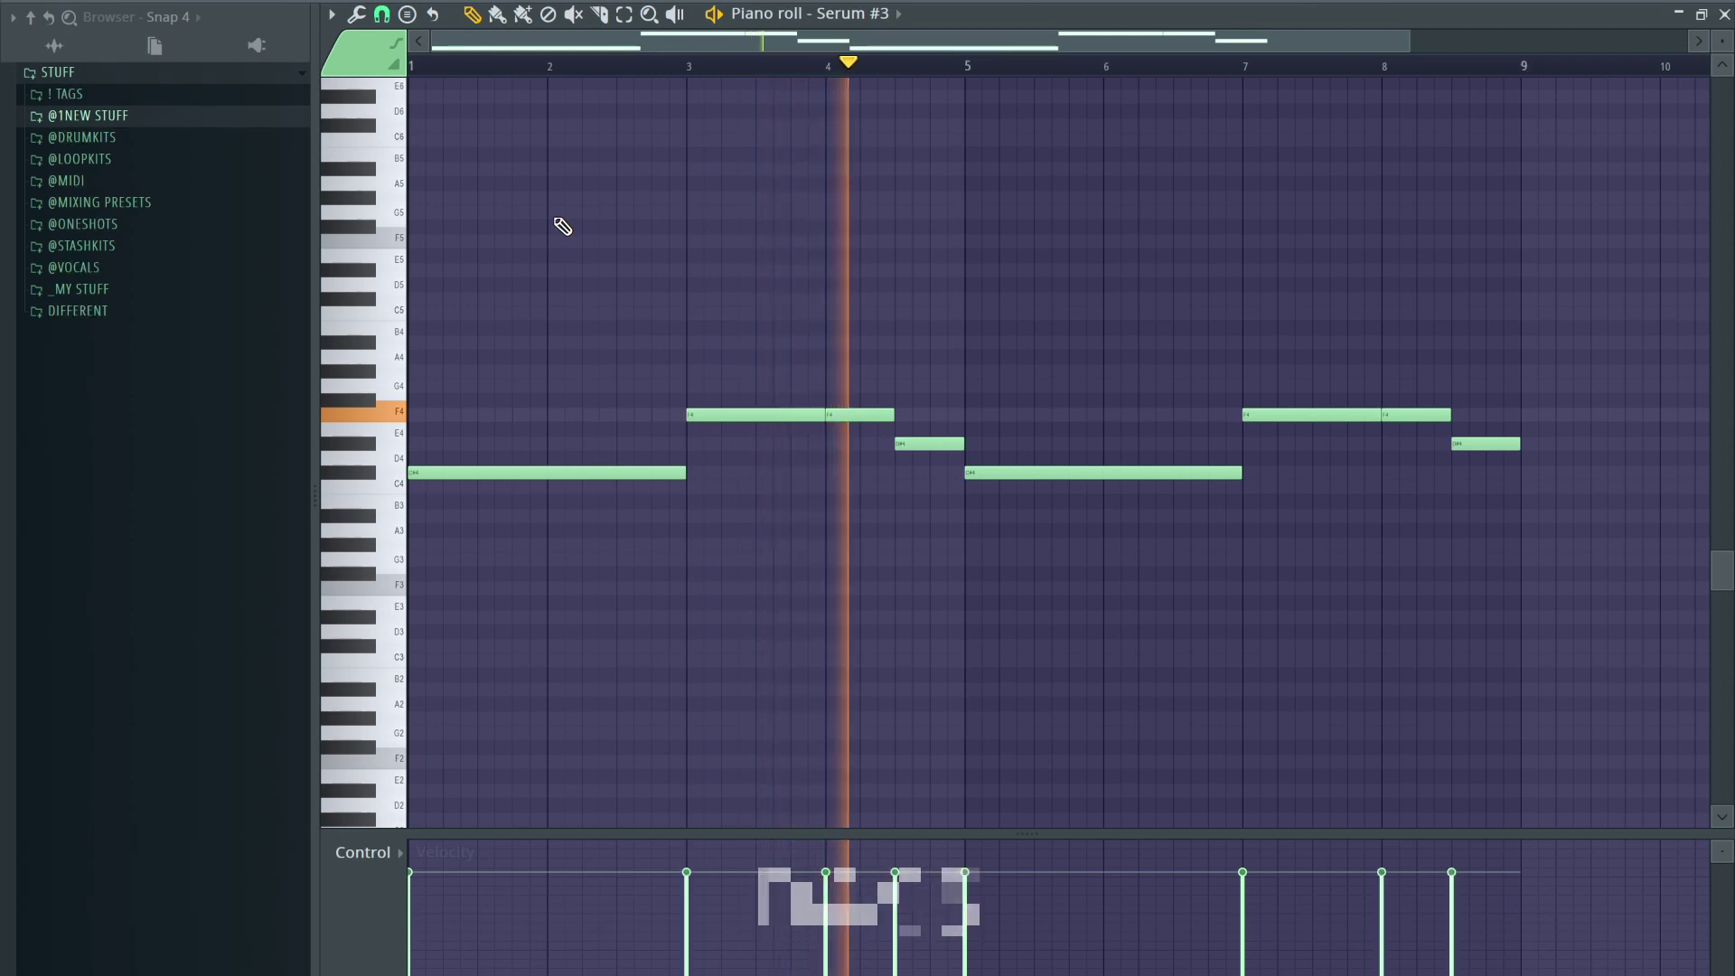
key(space)
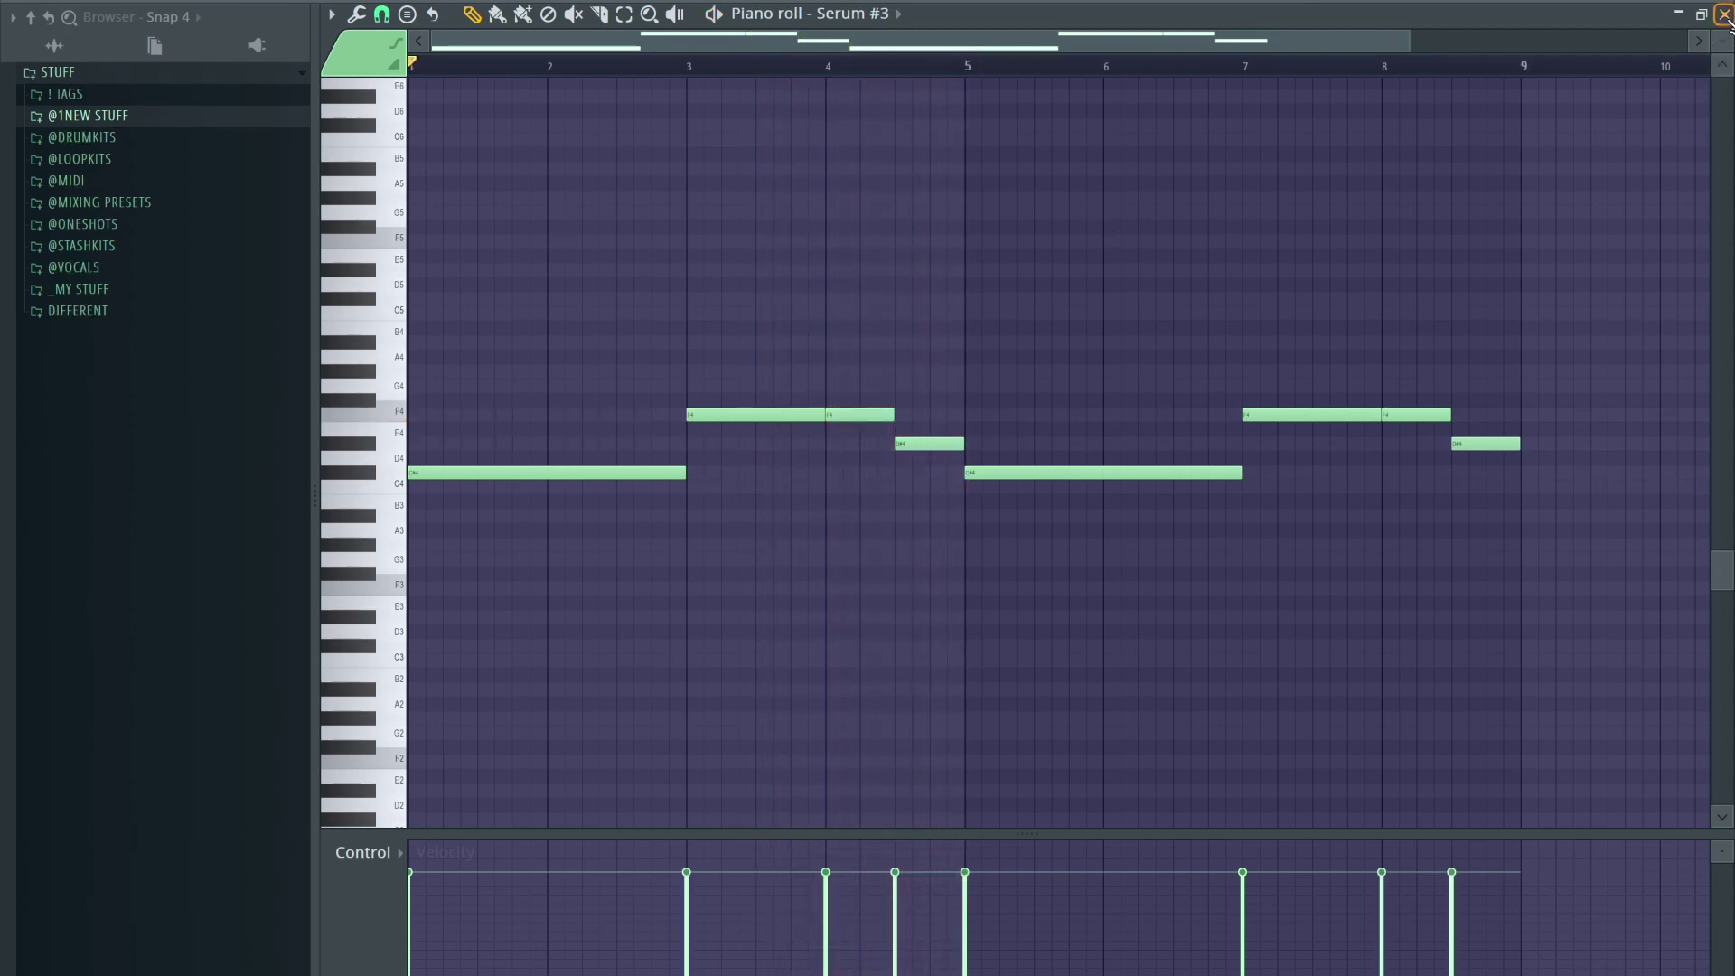
click(1724, 15)
Switch to the Serum #4 pattern and start playback of its notes in the piano roll
key(KP_Add)
right_click(462, 200)
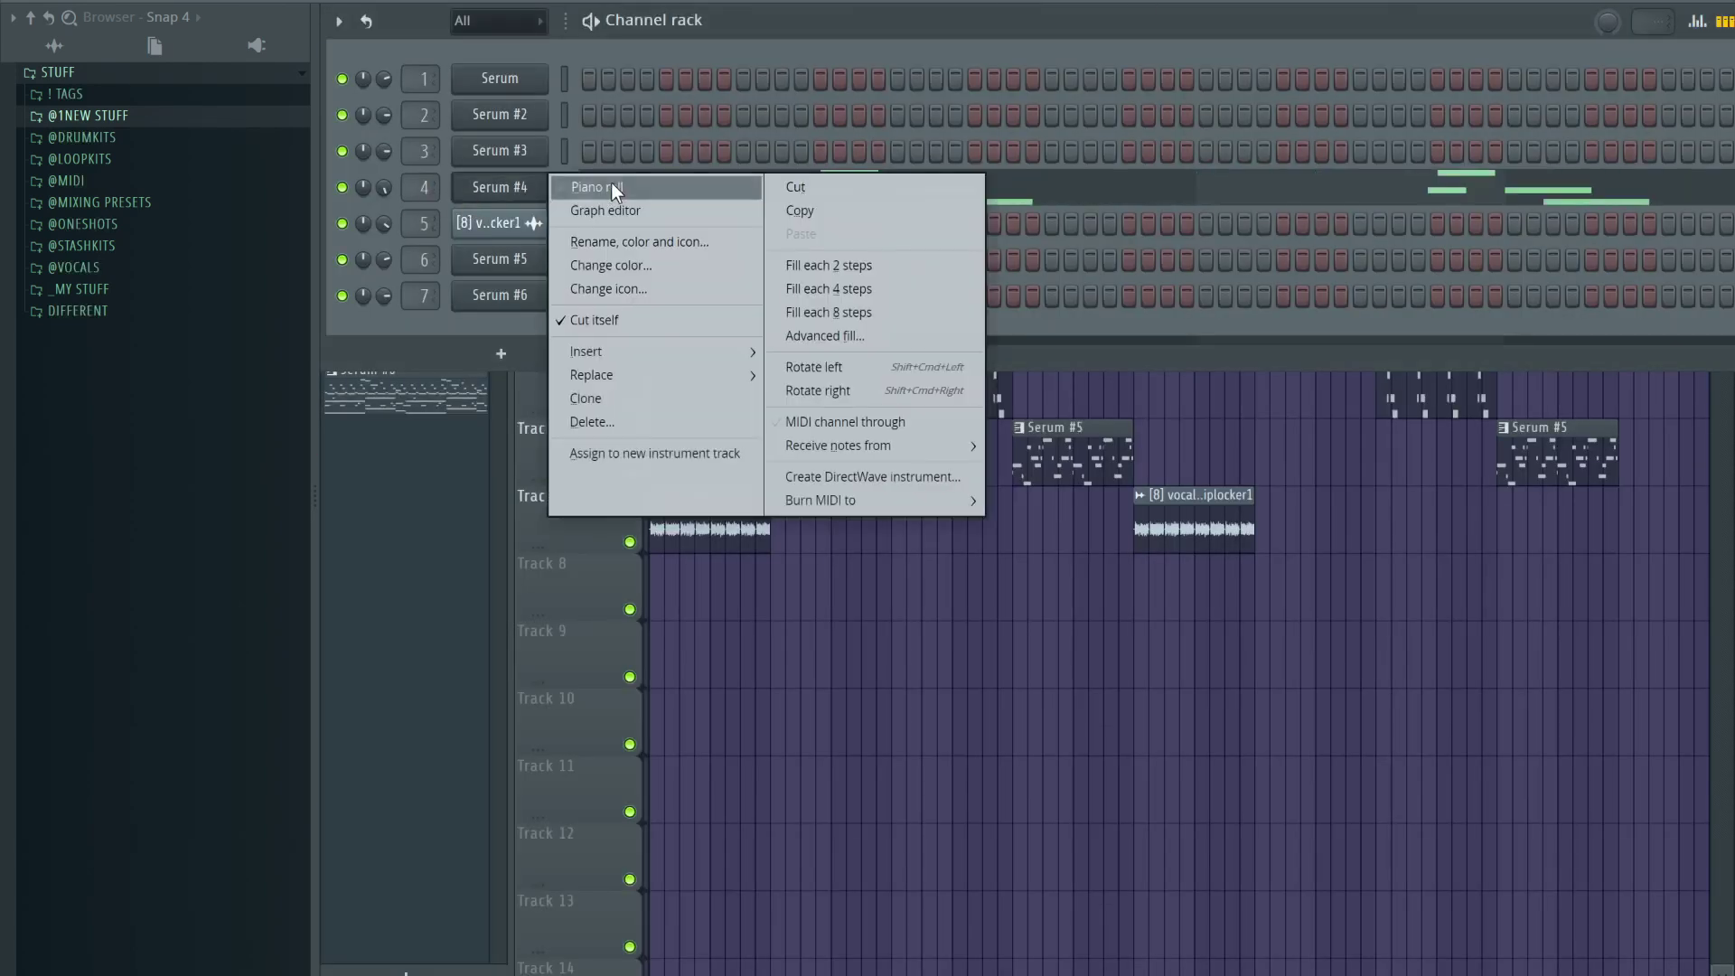
click(610, 182)
key(space)
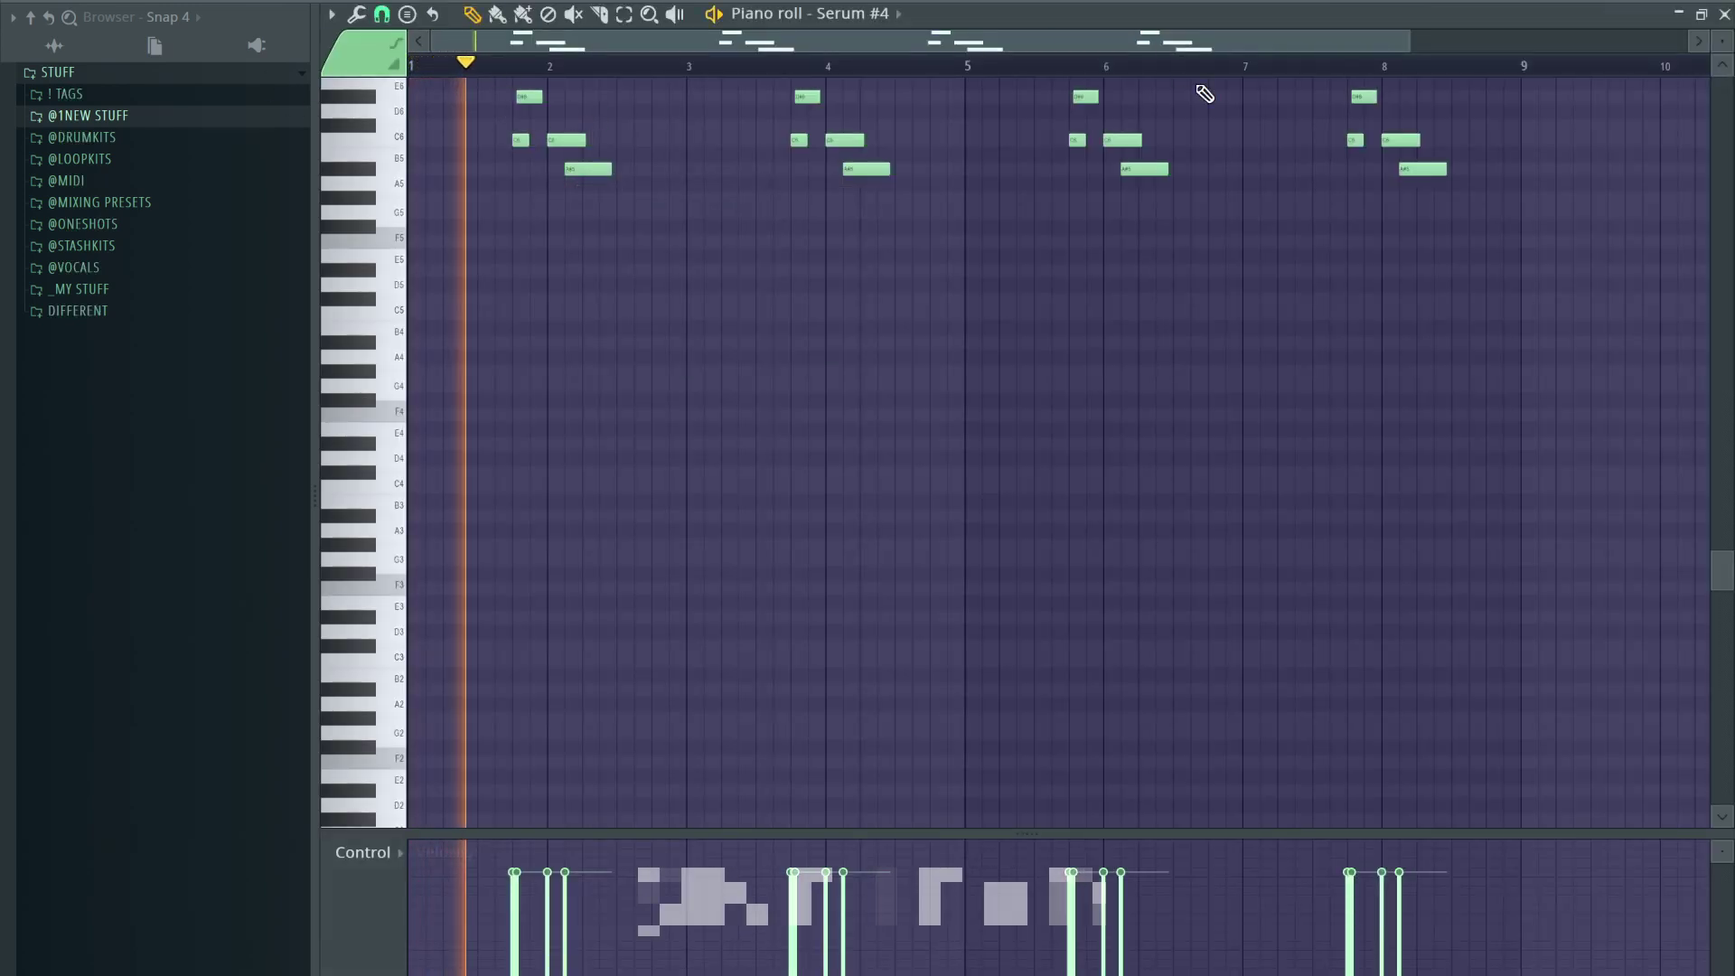
scroll(1200, 85, up, 3)
Inspect the Serum #4 sine lead patch from the channel rack while the pattern plays
key(F6)
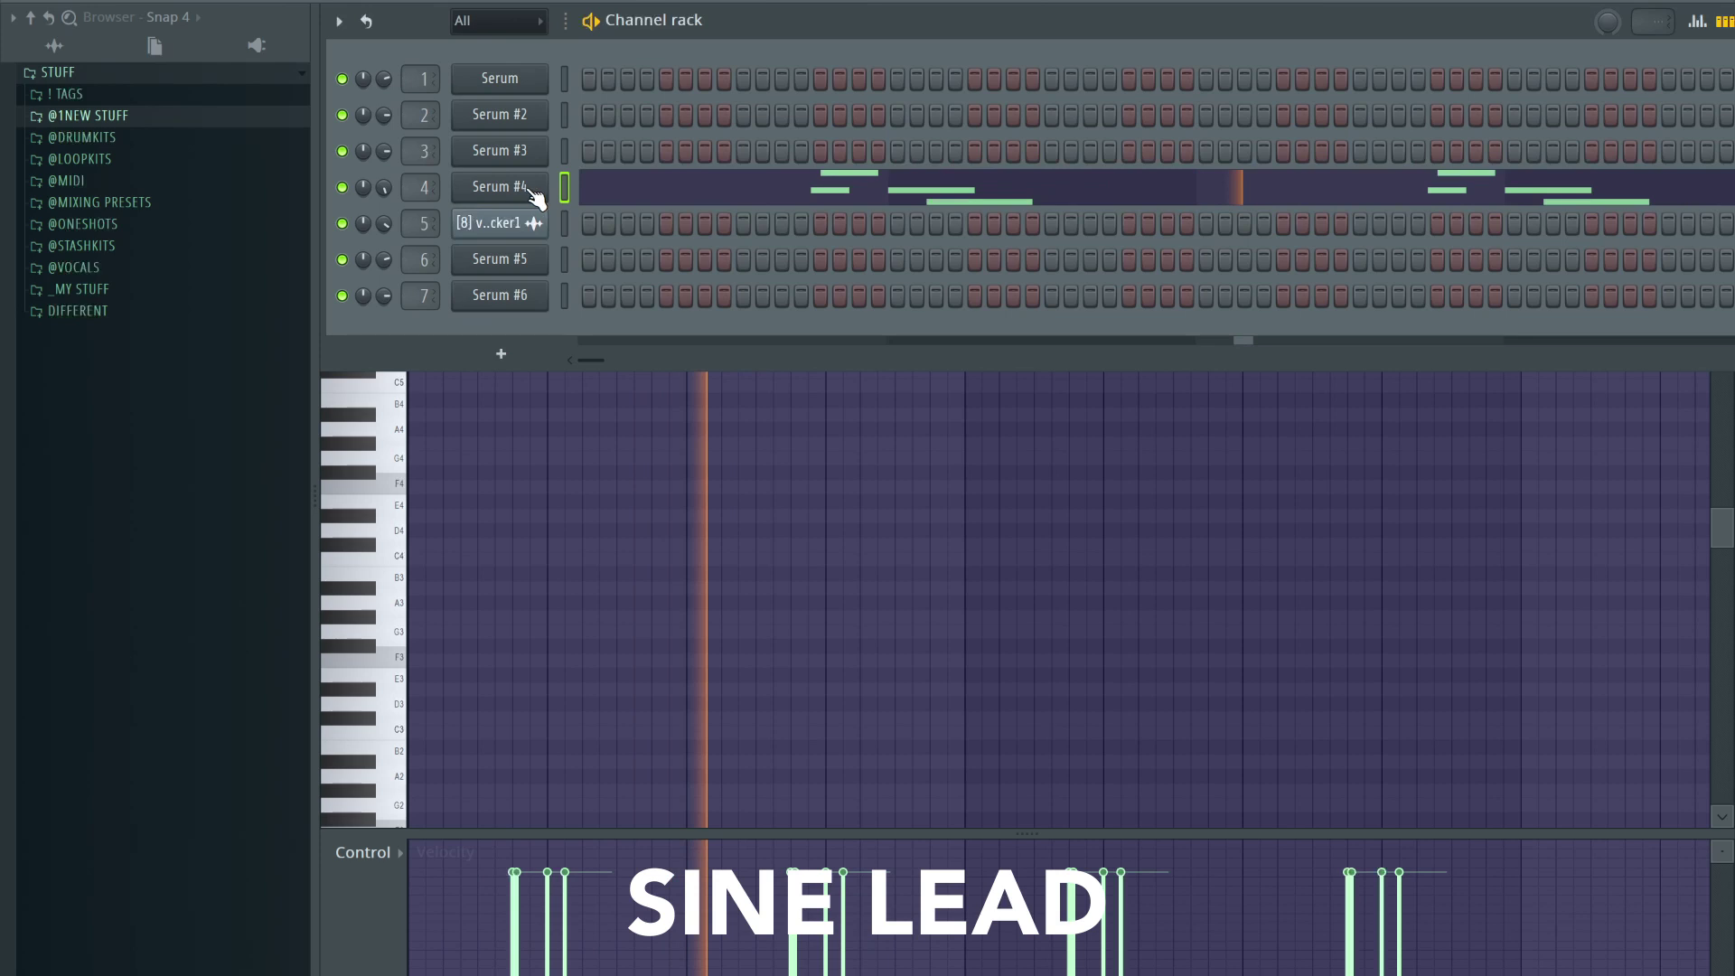
click(533, 193)
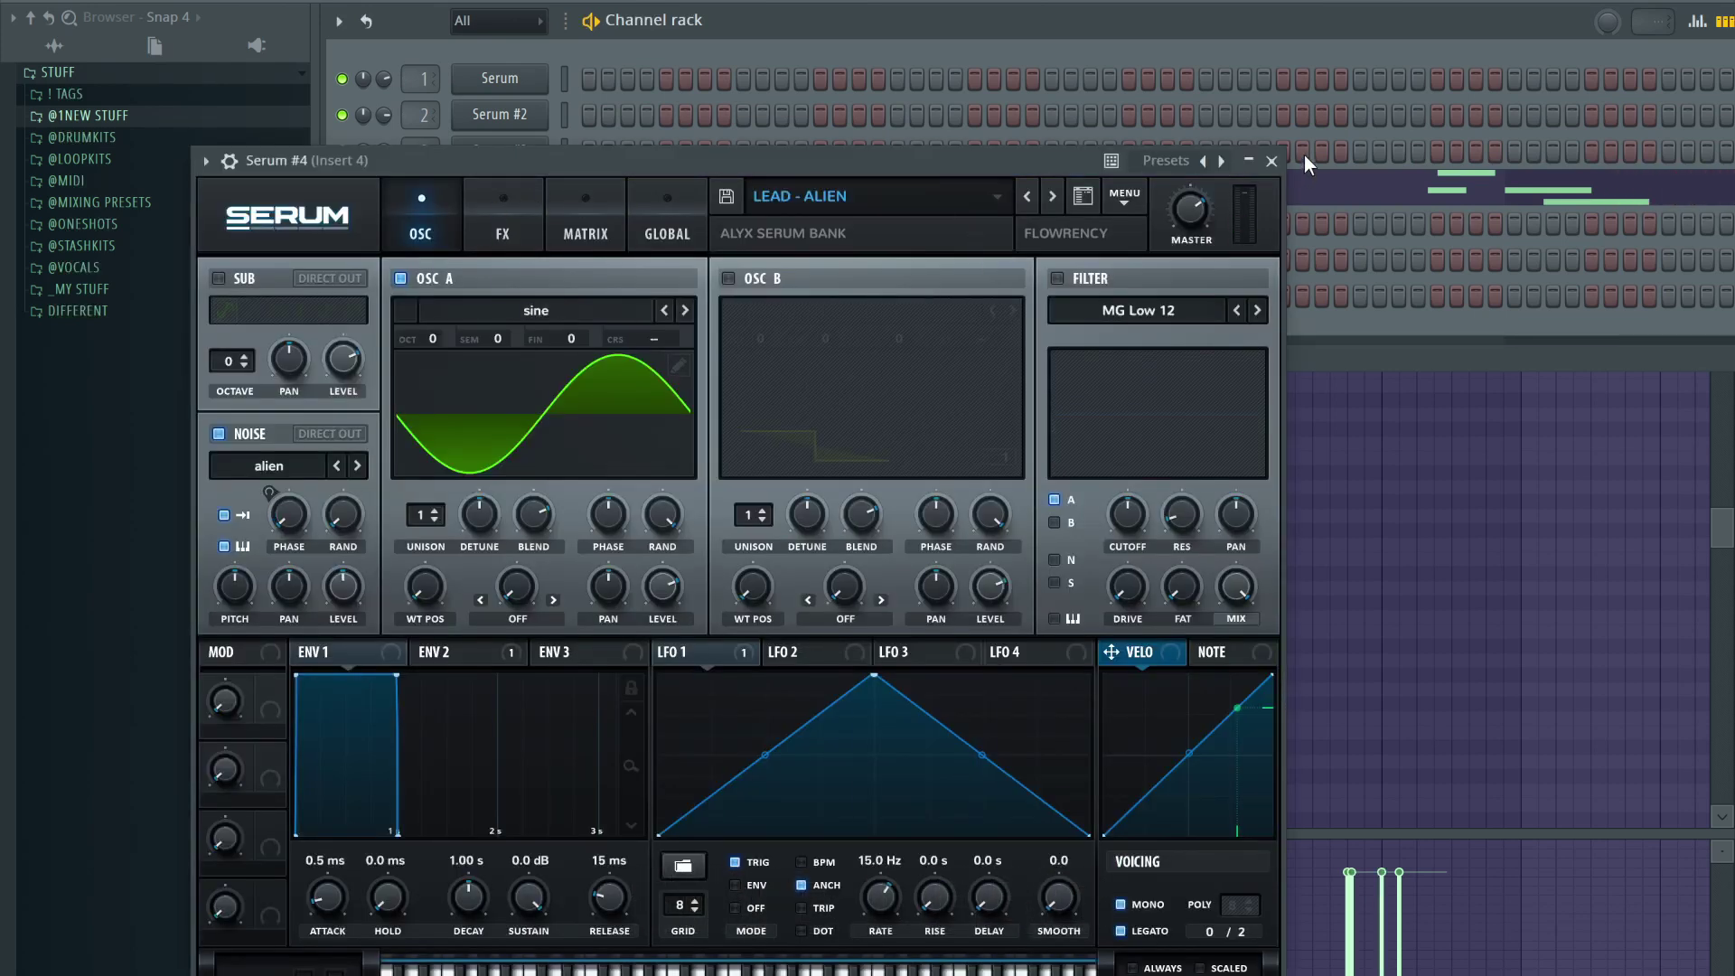
click(1272, 161)
key(F6)
Inspect the ShaperBox 3 and FabFilter Pro-Q 3 effects on mixer Insert 4, and close the mixer and piano roll
key(F9)
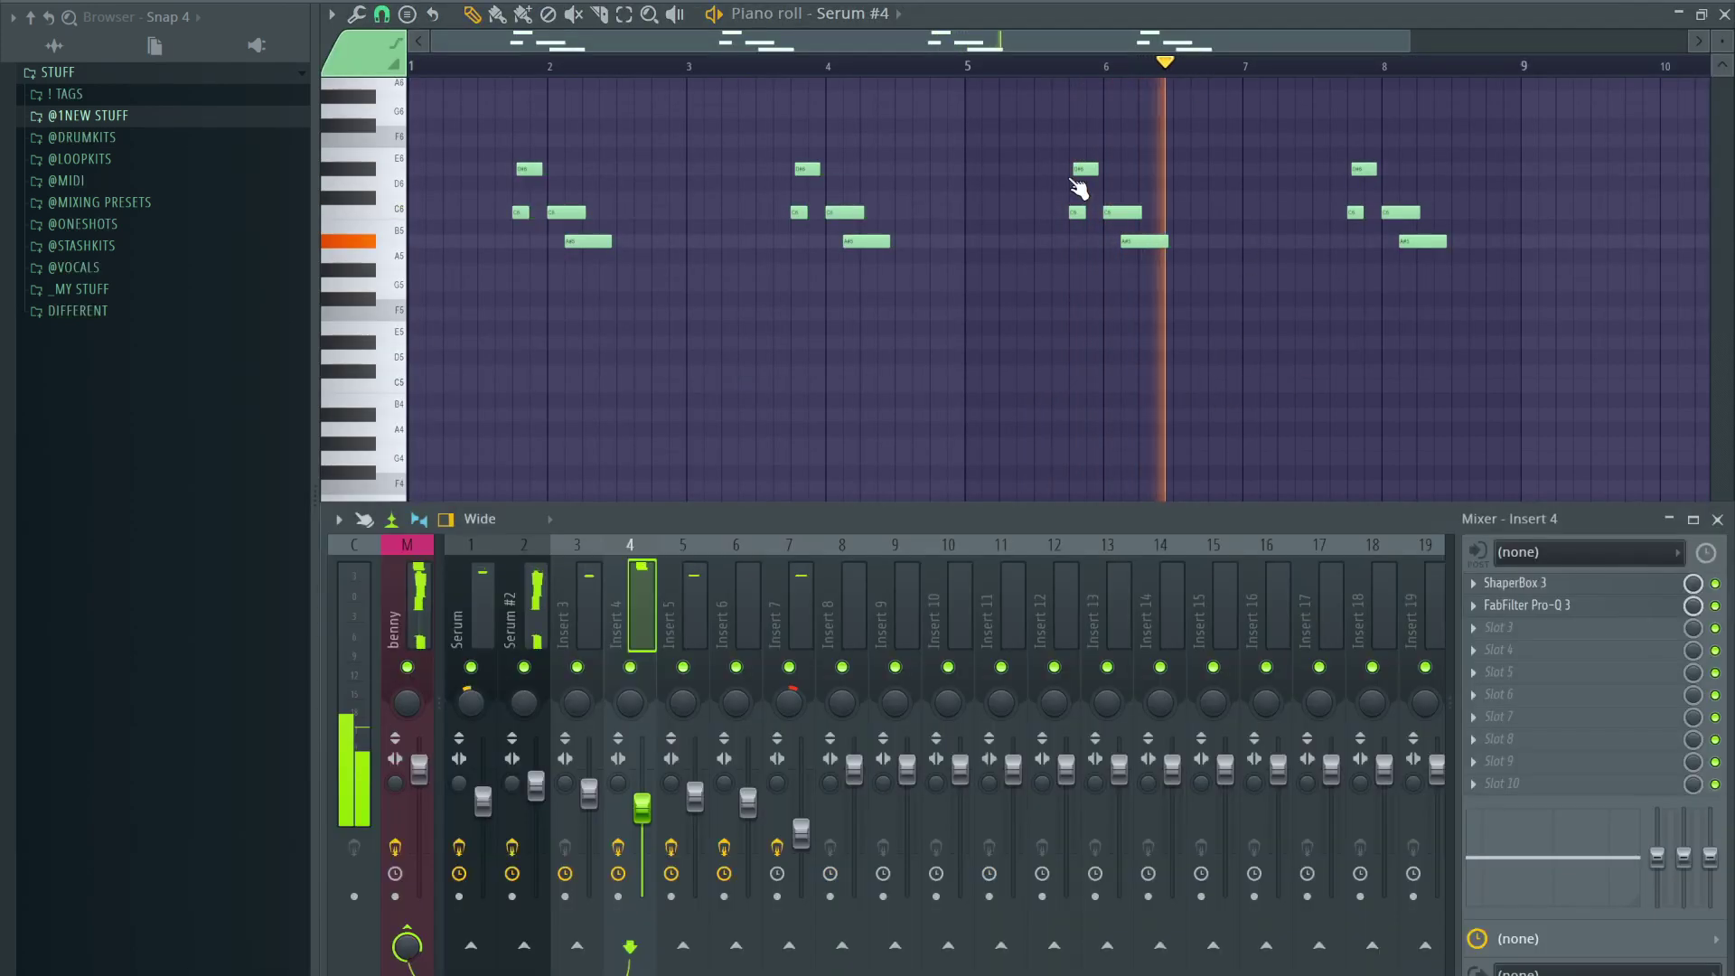
click(1526, 583)
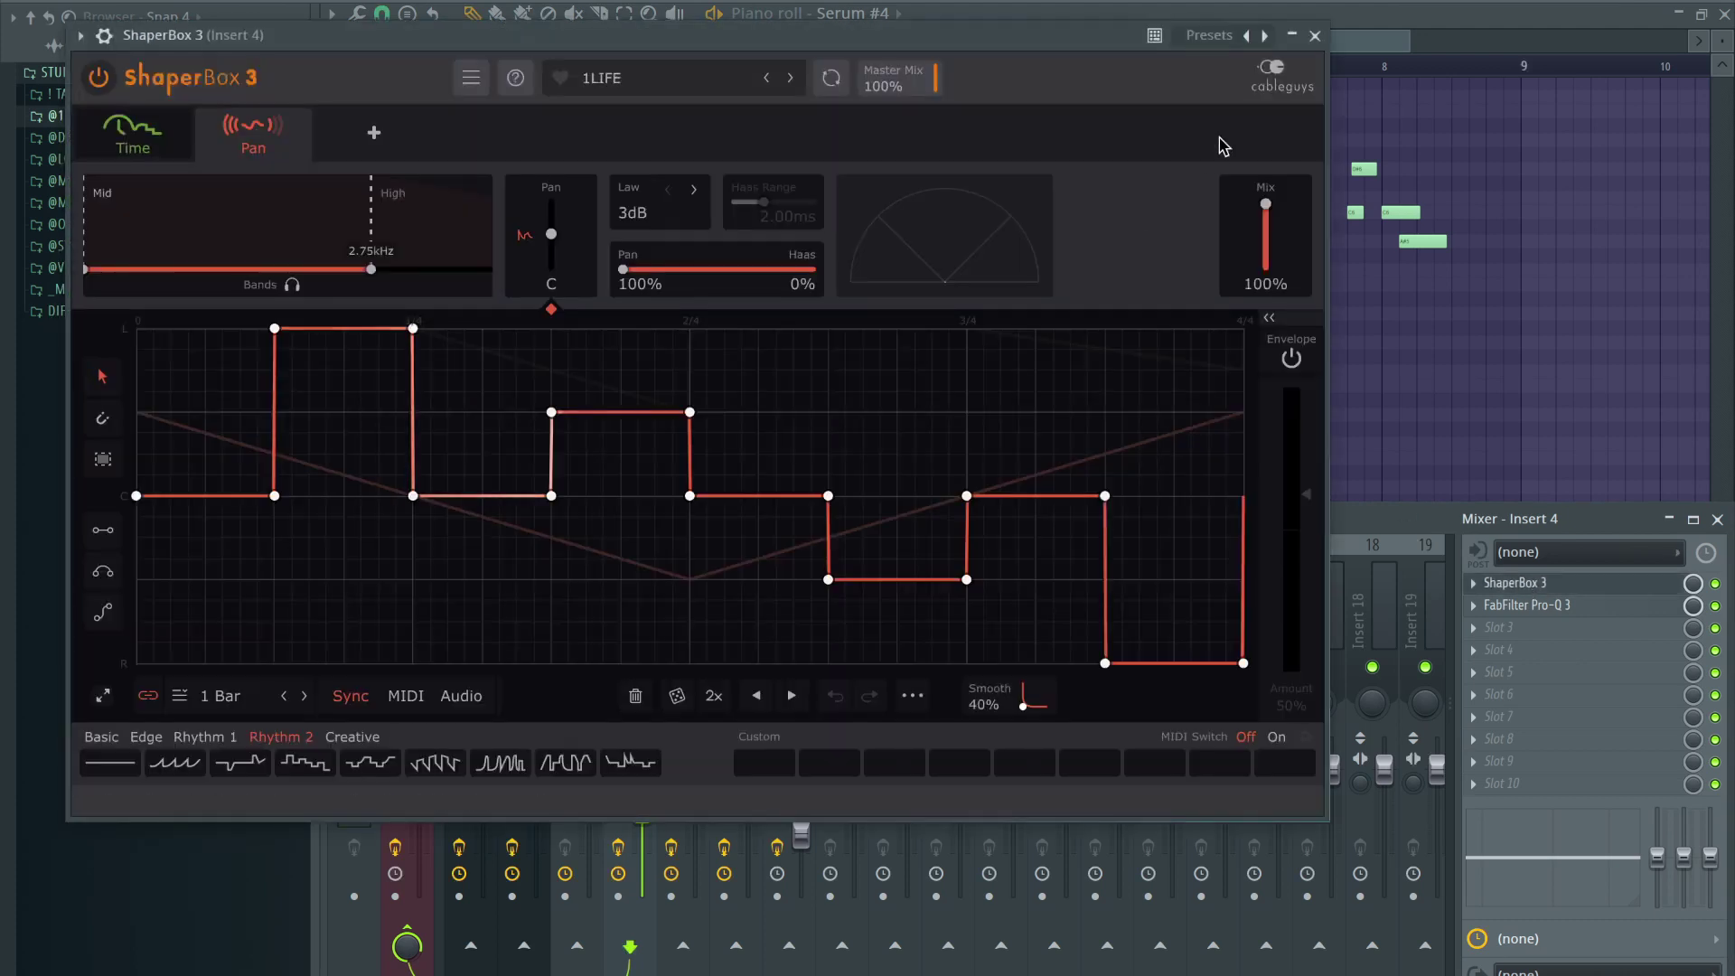
click(1315, 36)
click(1536, 605)
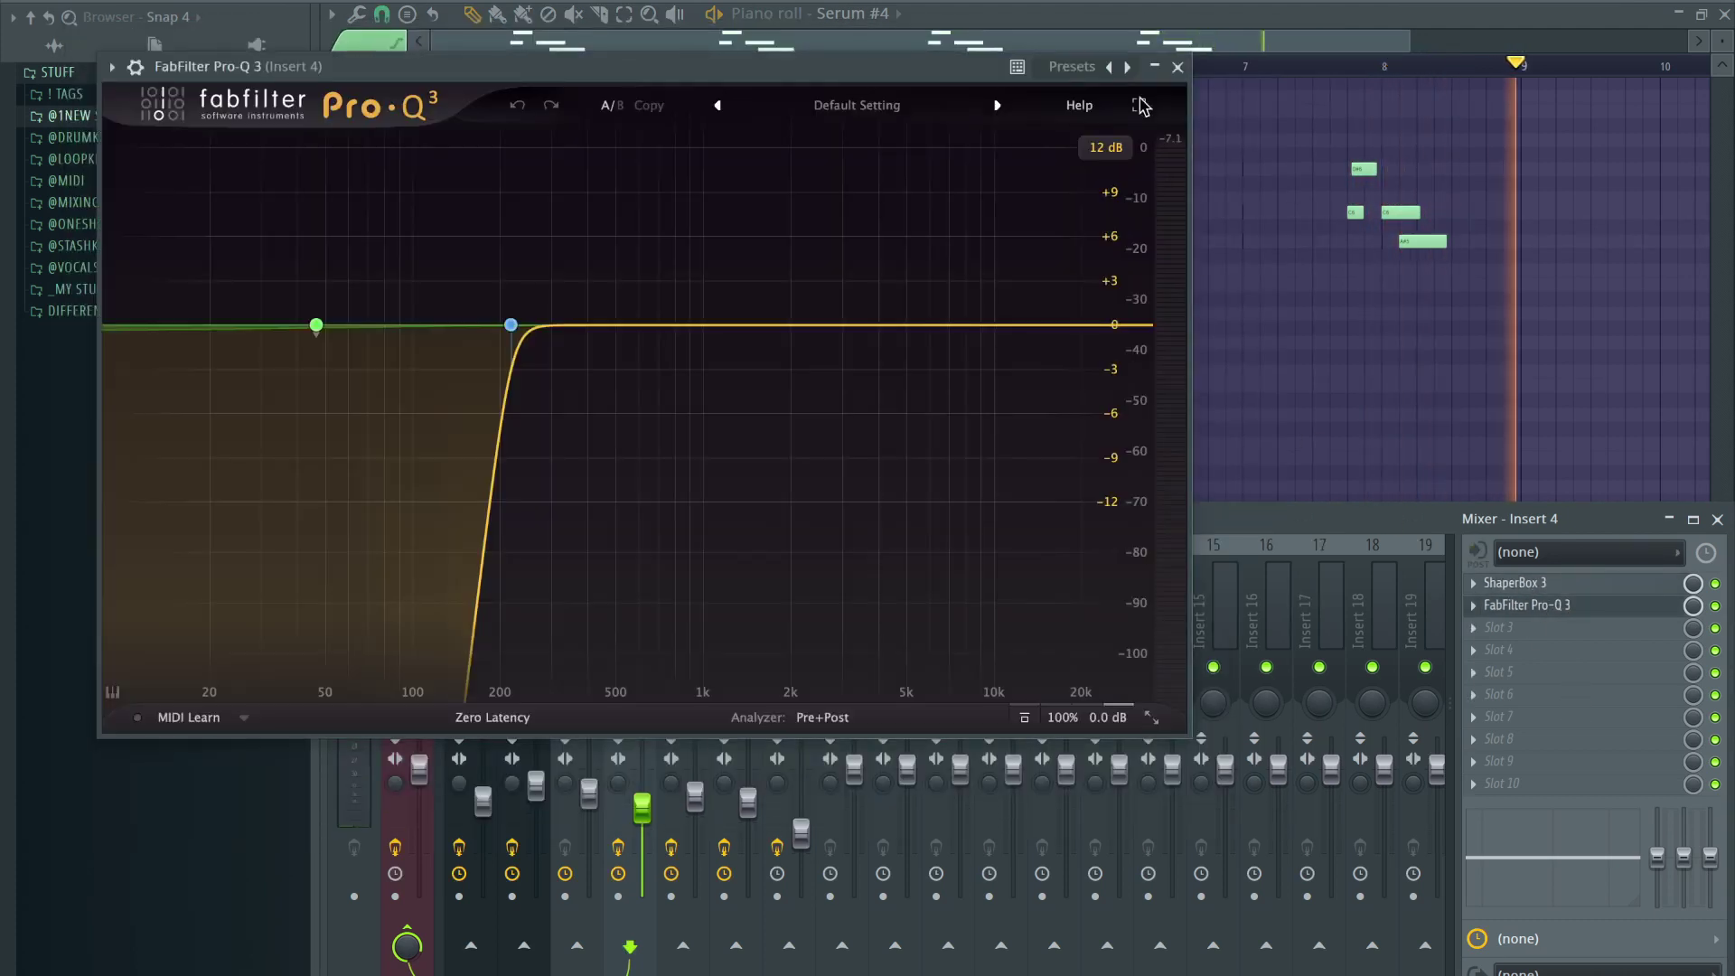
click(1177, 66)
key(F9)
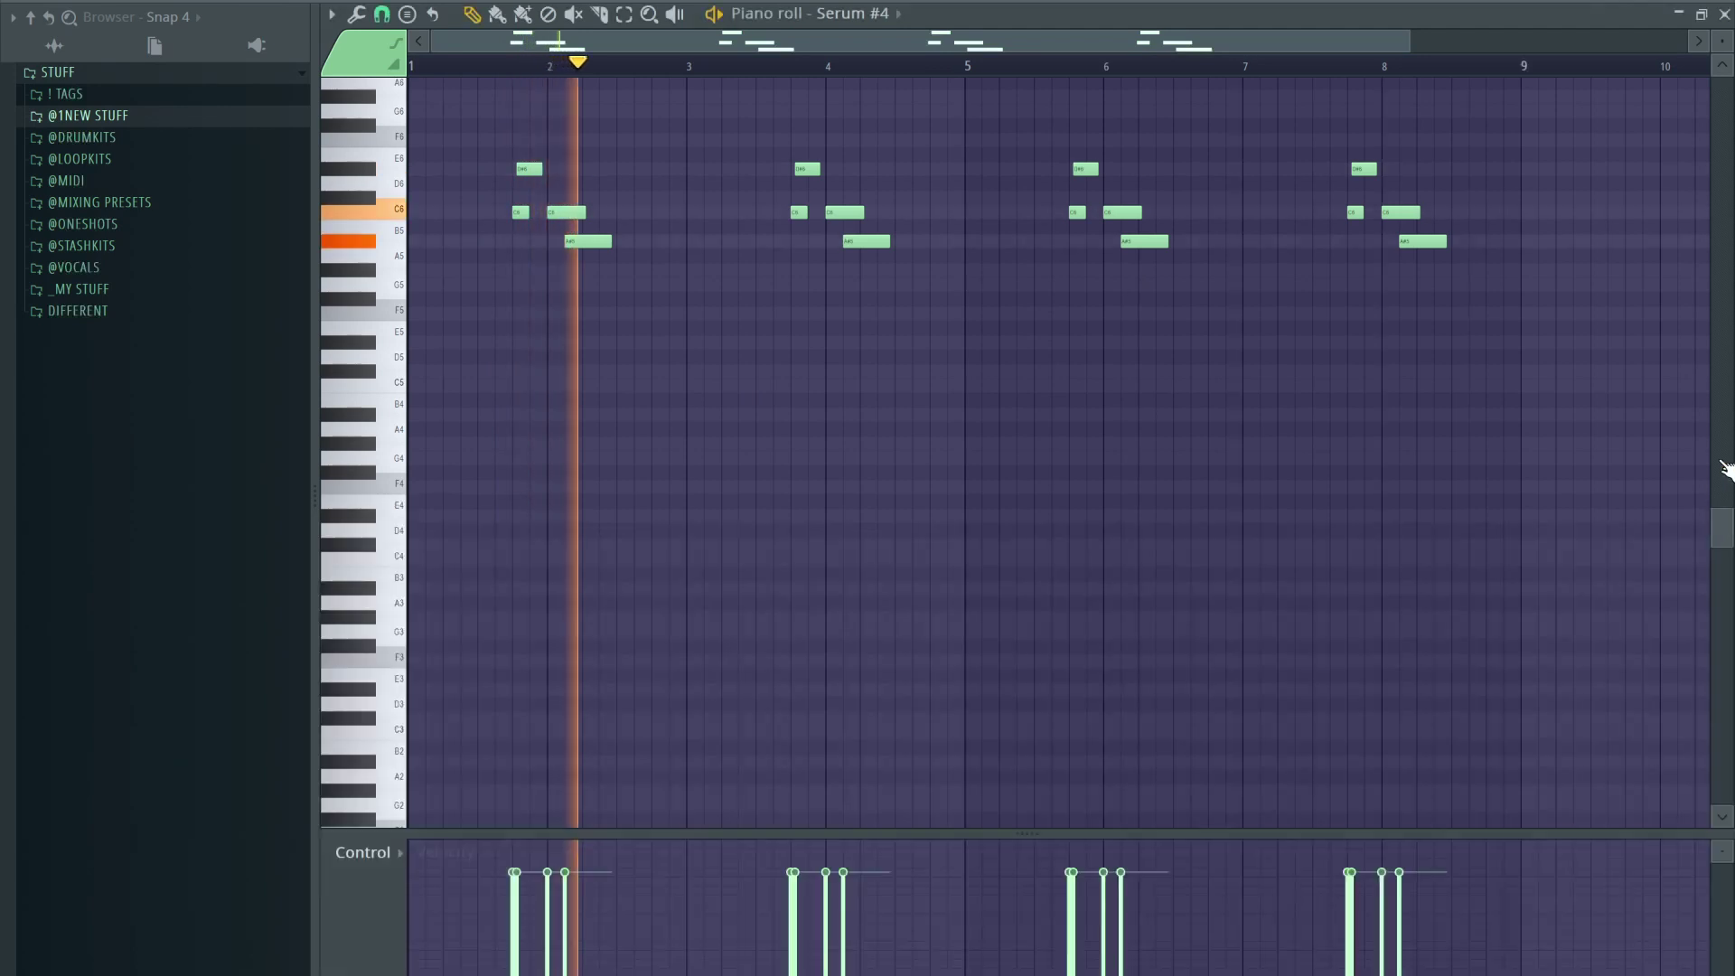
click(1725, 15)
Switch to the Serum #5 pattern and start playback of its lead notes in the piano roll
key(plus)
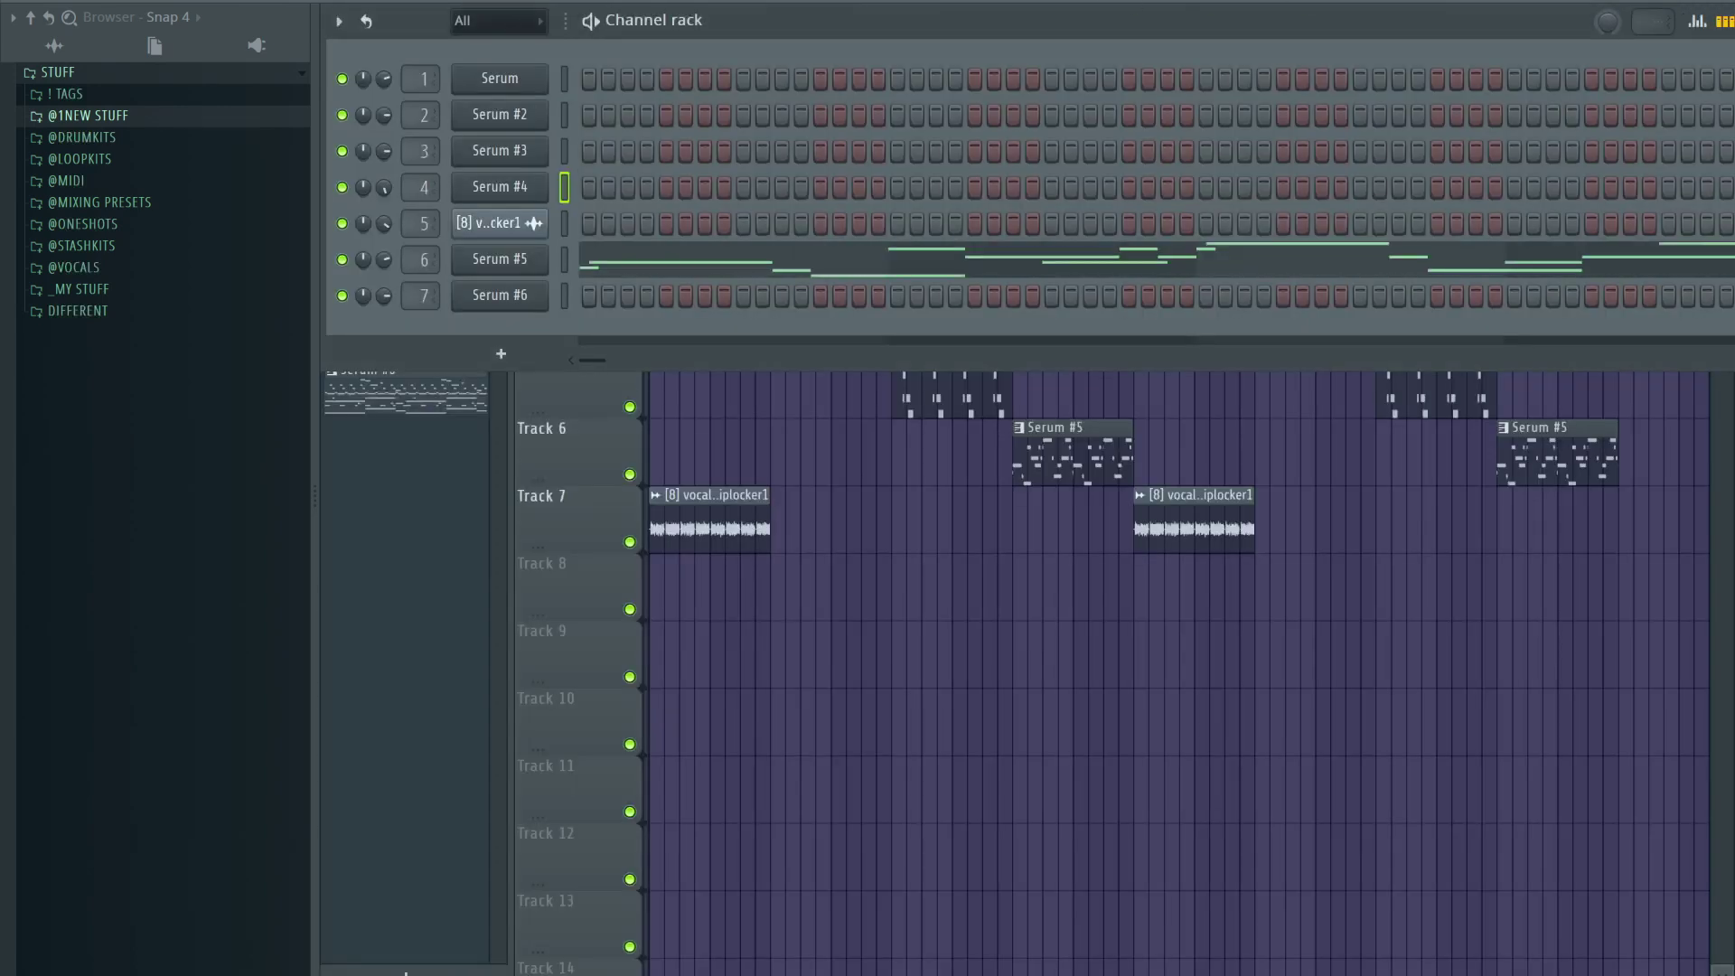
right_click(540, 260)
click(565, 256)
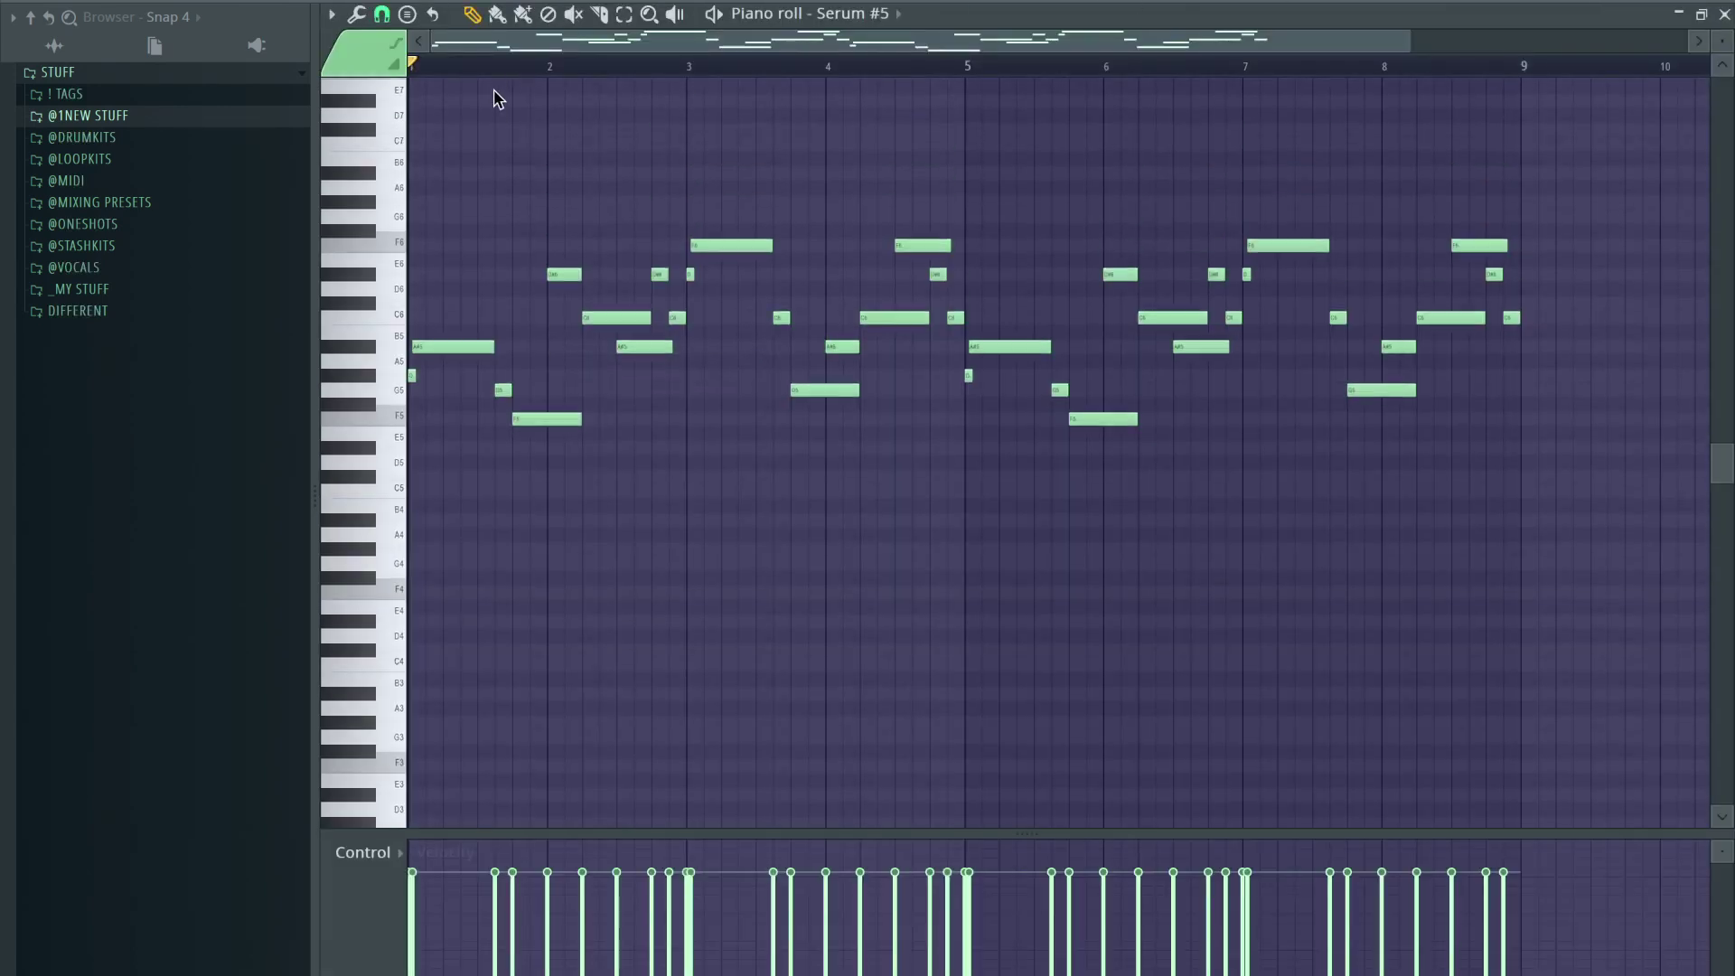
key(space)
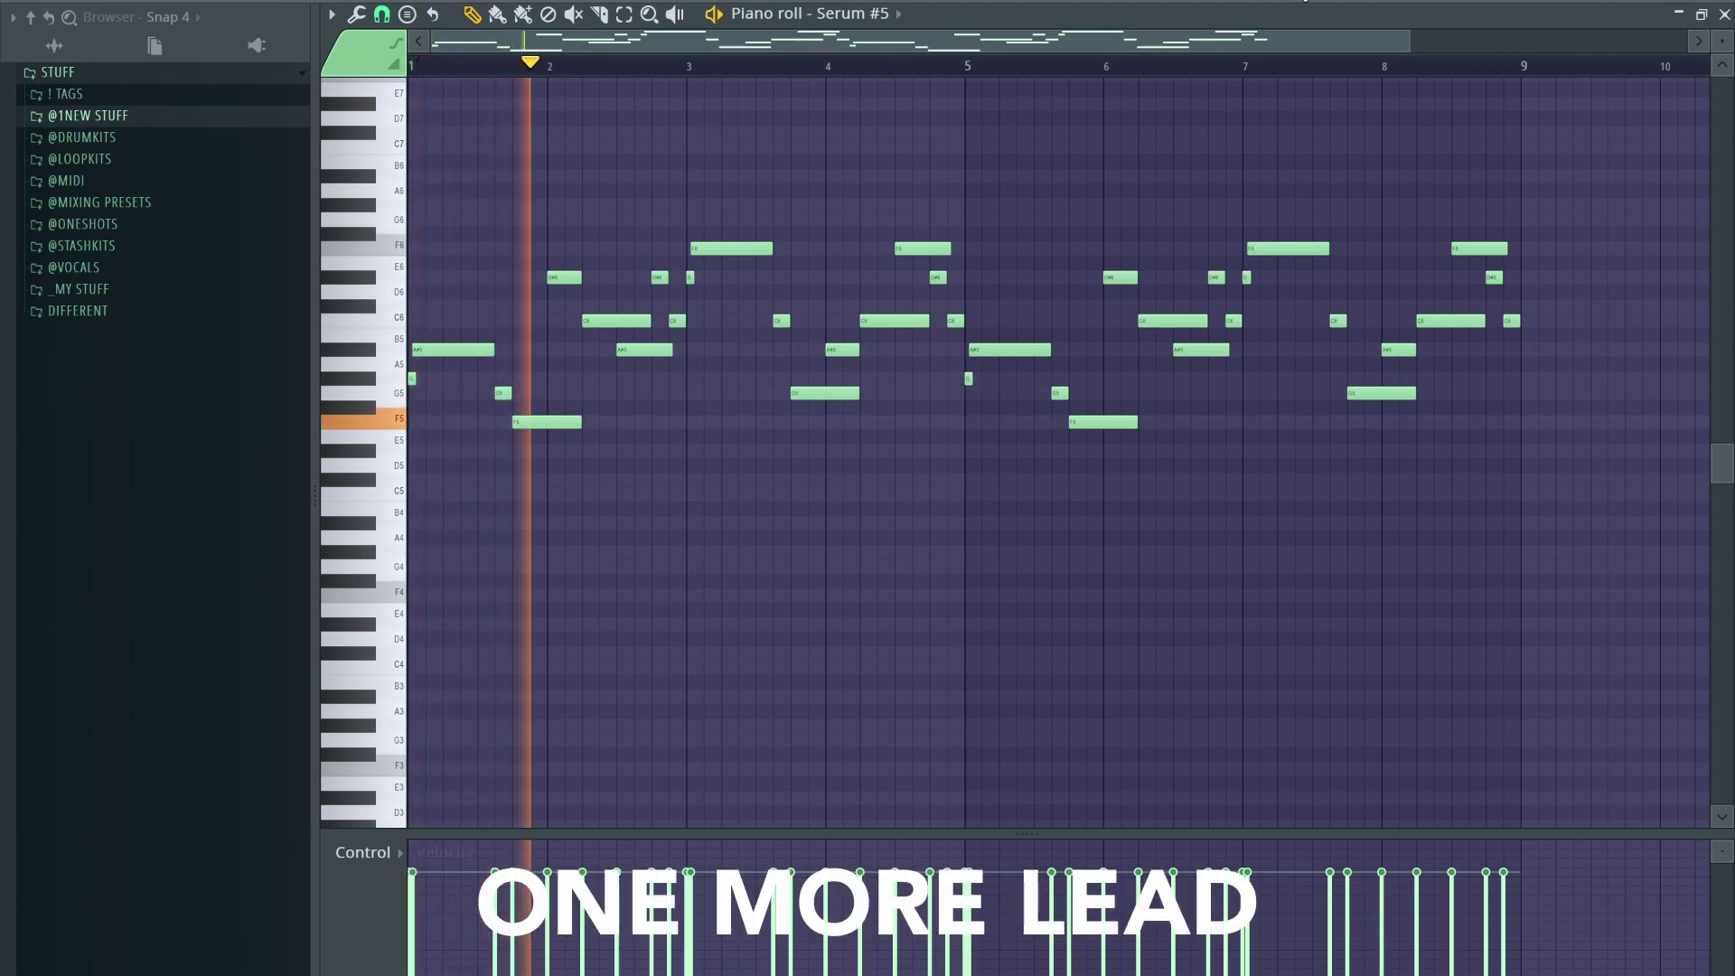
Inspect the Serum #5 lead patch from the channel rack and return to its piano roll
key(F6)
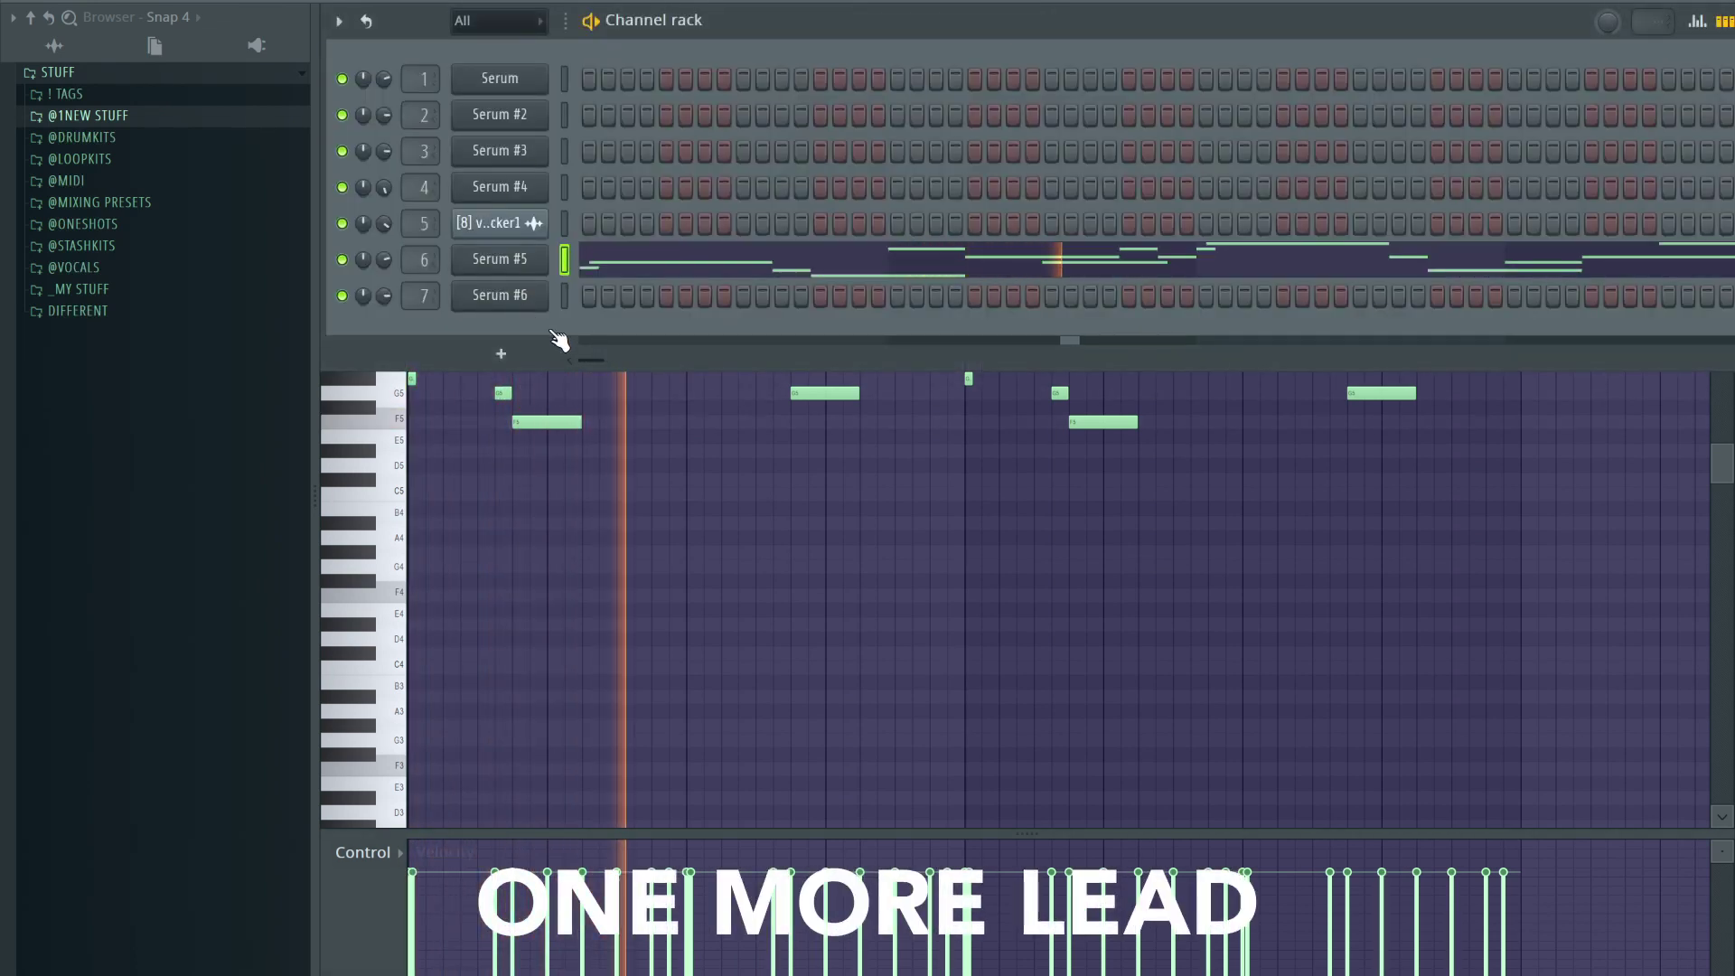
click(526, 264)
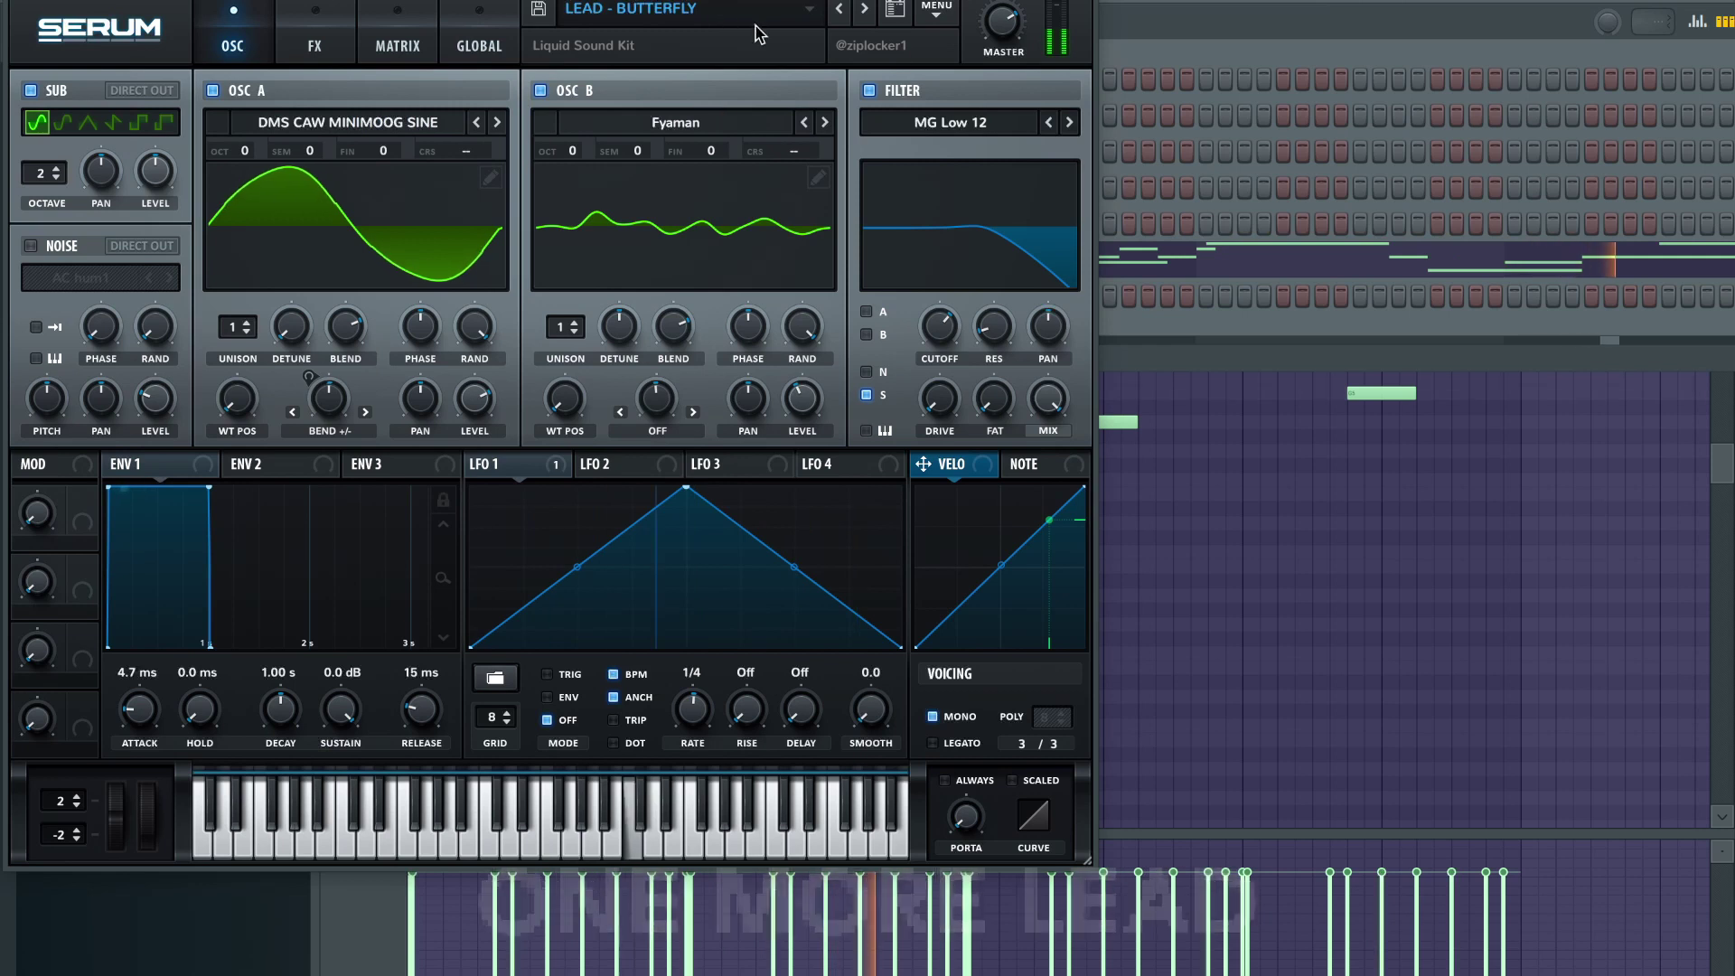
key(Escape)
key(F6)
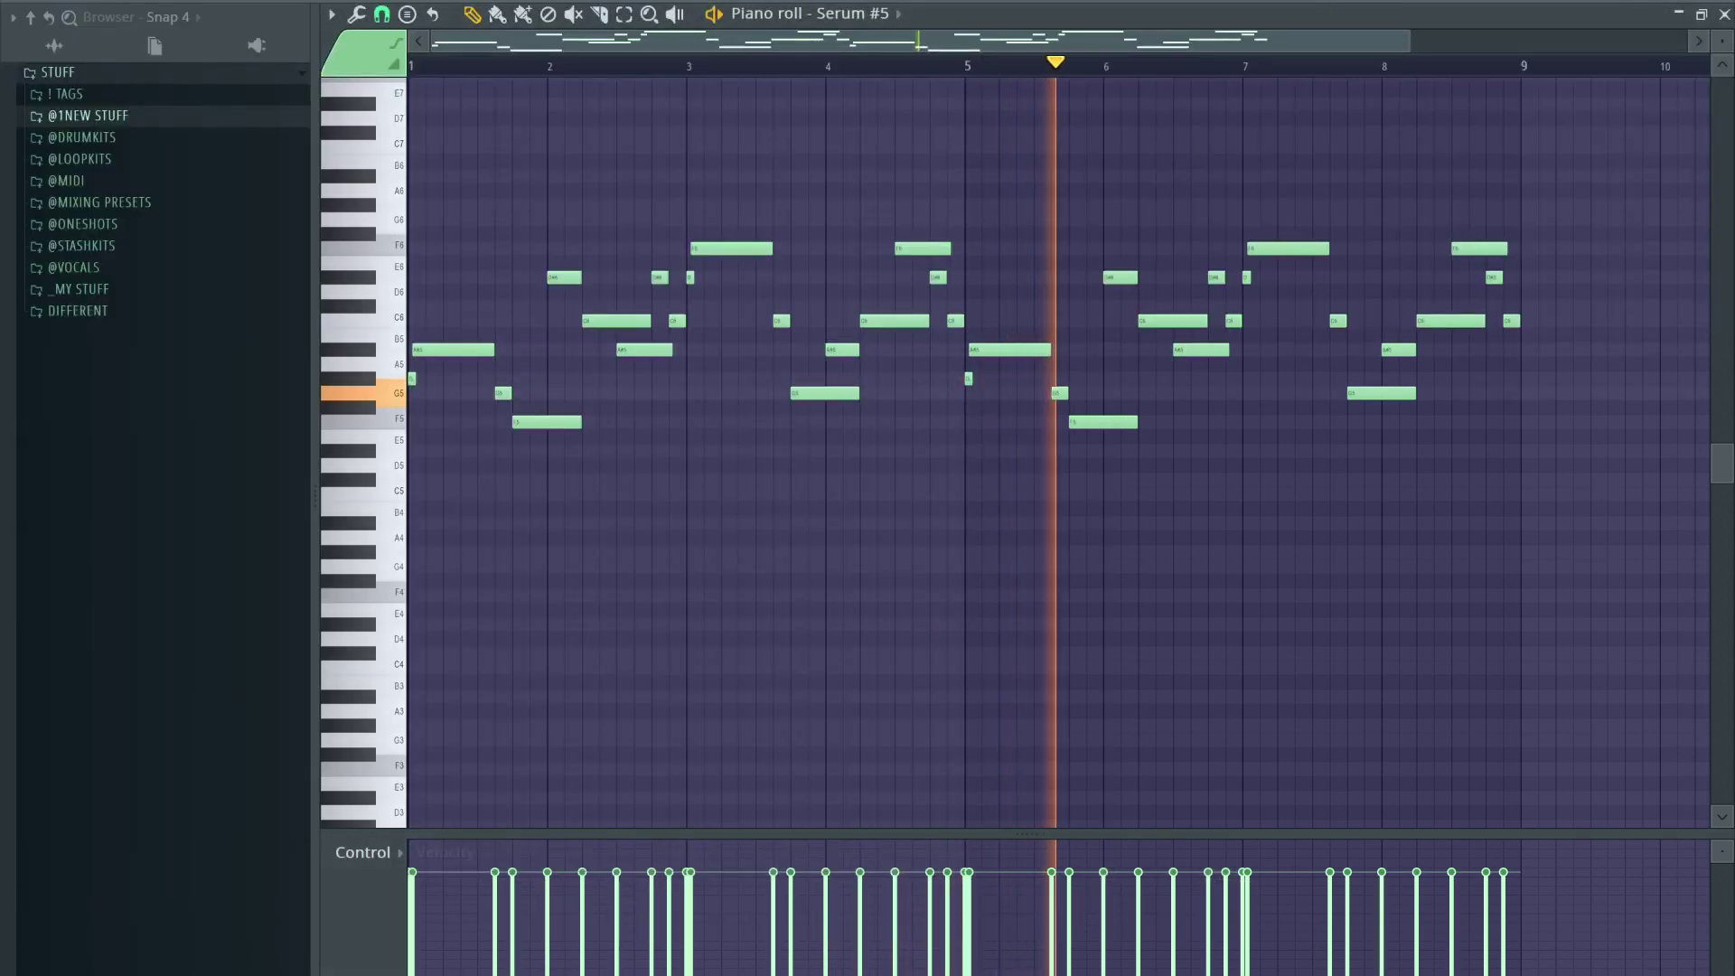
Inspect the Width, Drive and Time modules of the first ShaperBox 3 on mixer Insert 6
key(F9)
click(1507, 583)
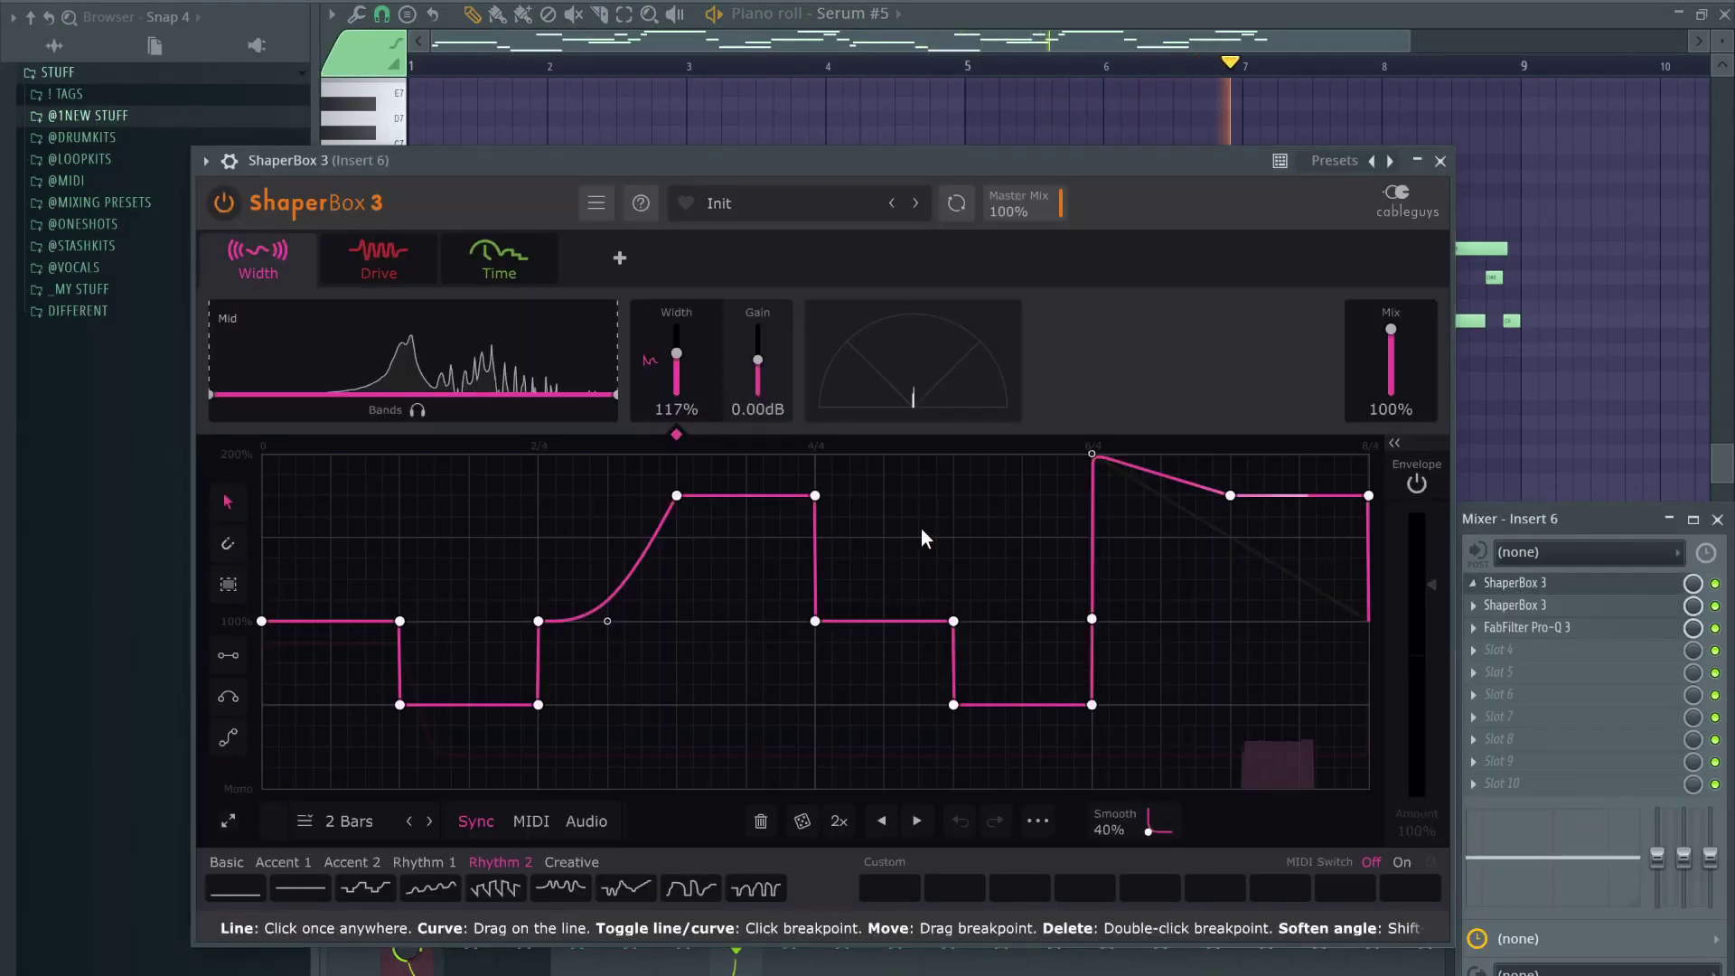
click(379, 260)
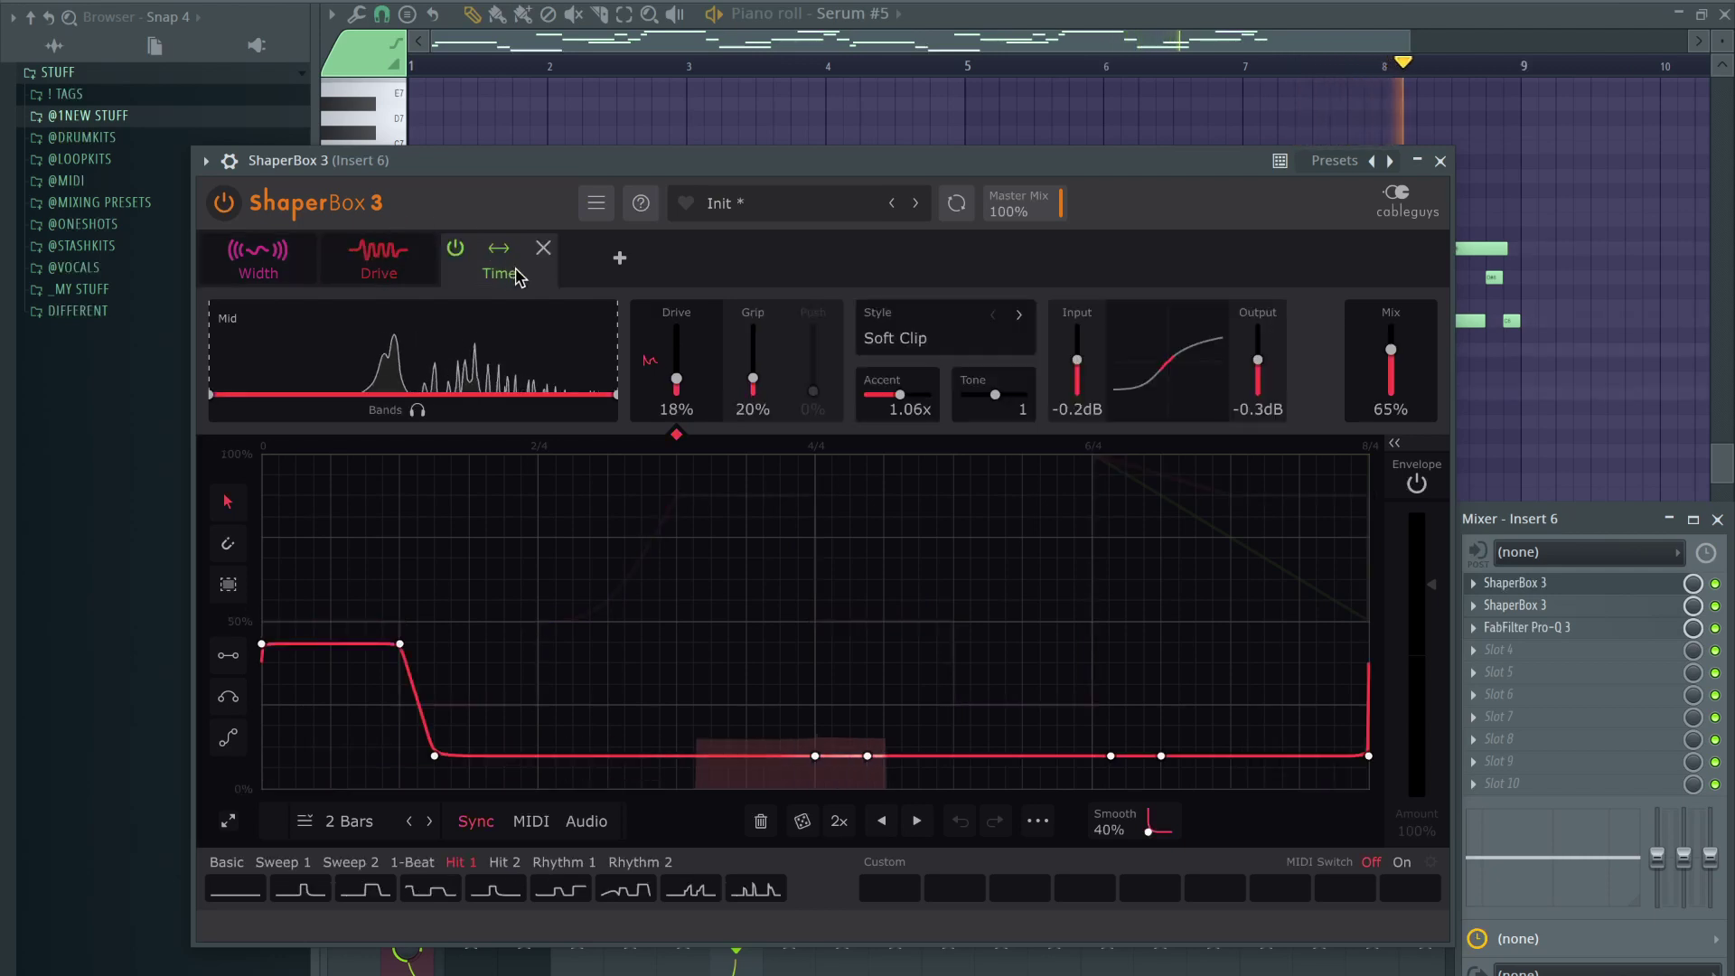
click(499, 259)
click(1440, 161)
Inspect the second ShaperBox 3's Pan module and the FabFilter Pro-Q 3 curve on Insert 6, and close the mixer
click(1540, 604)
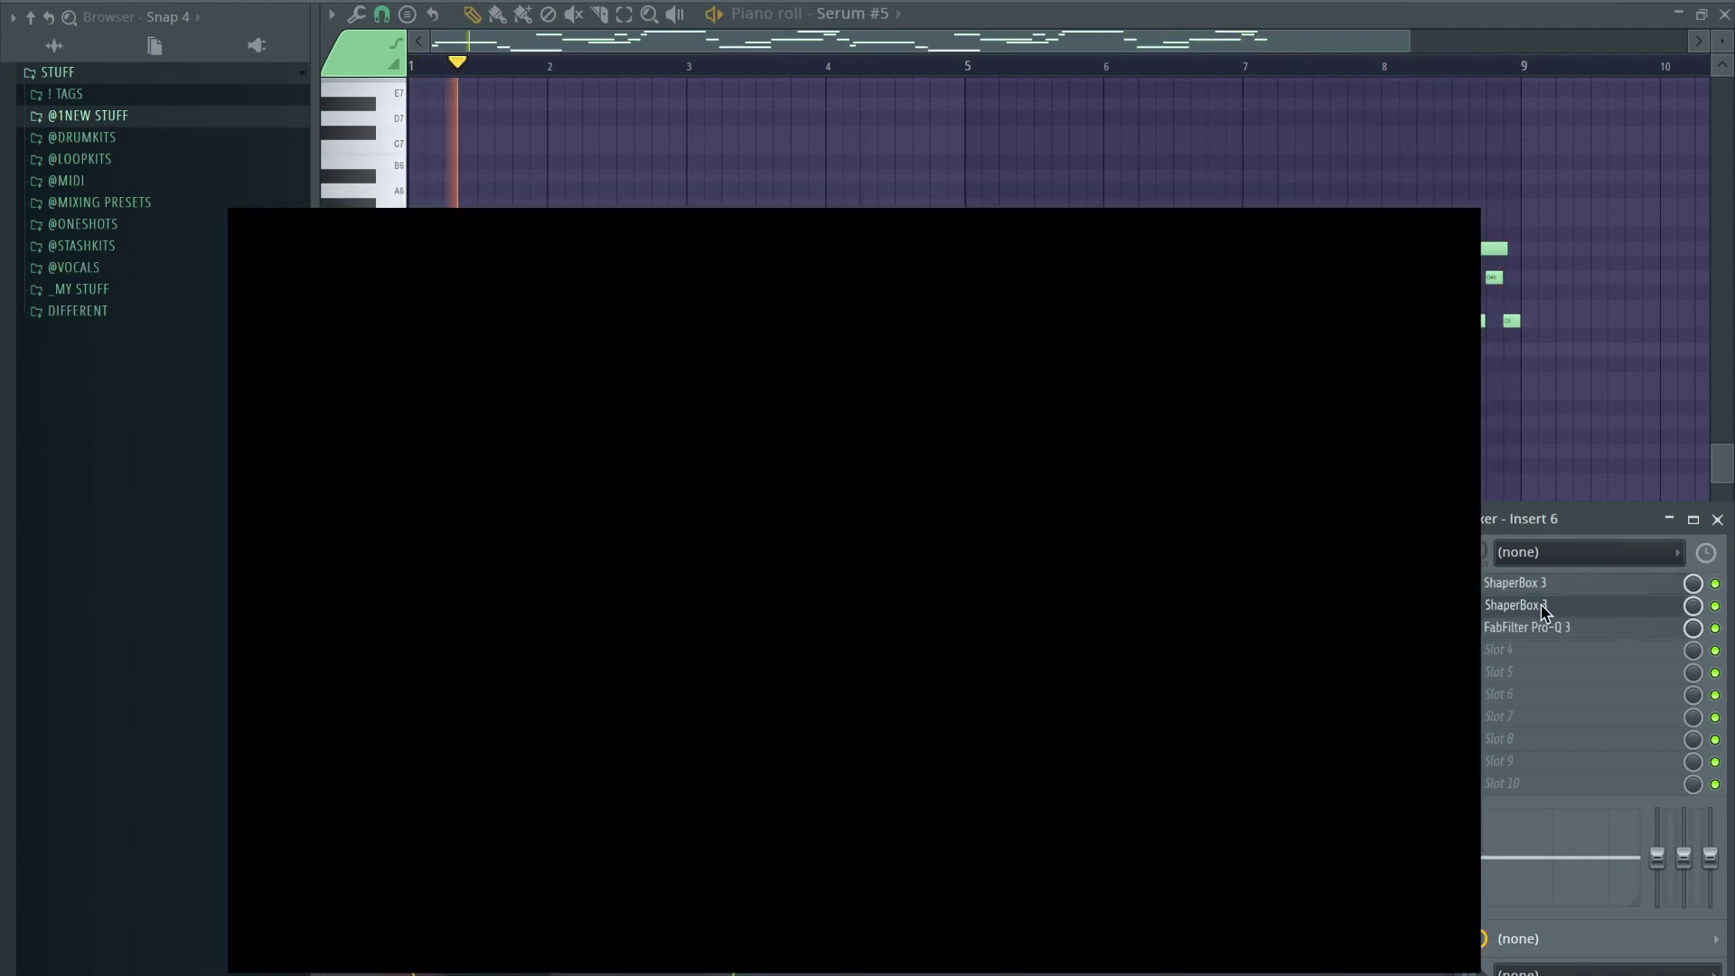
click(529, 291)
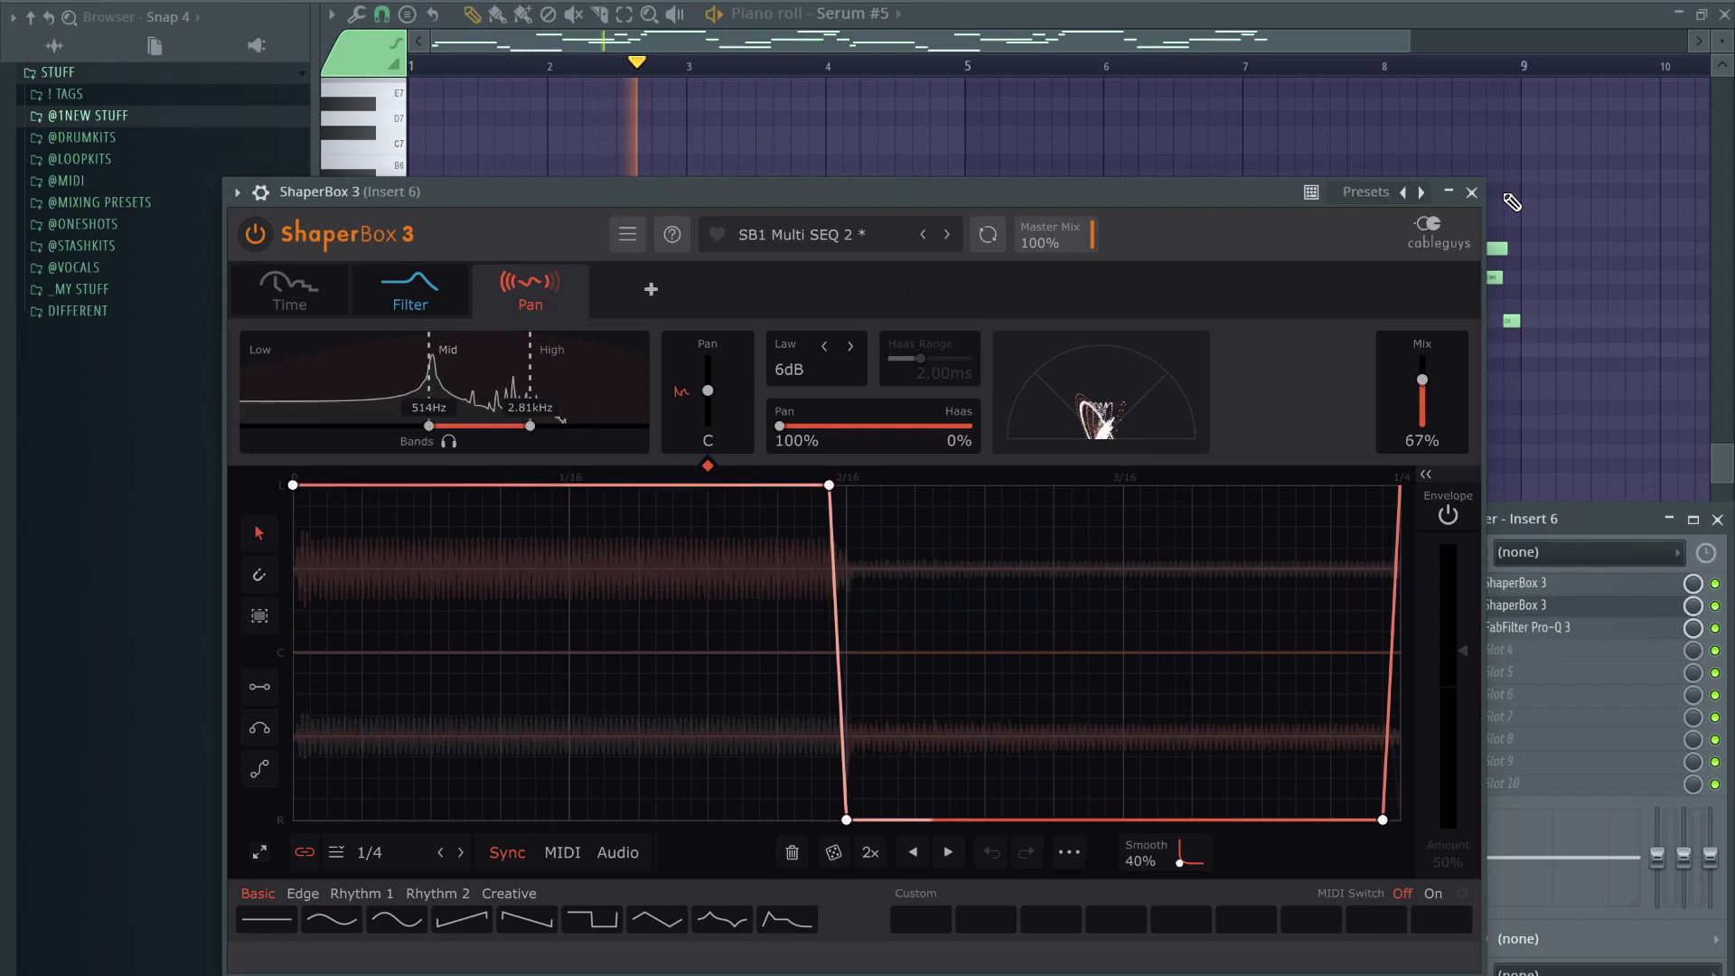
click(1471, 193)
click(1541, 627)
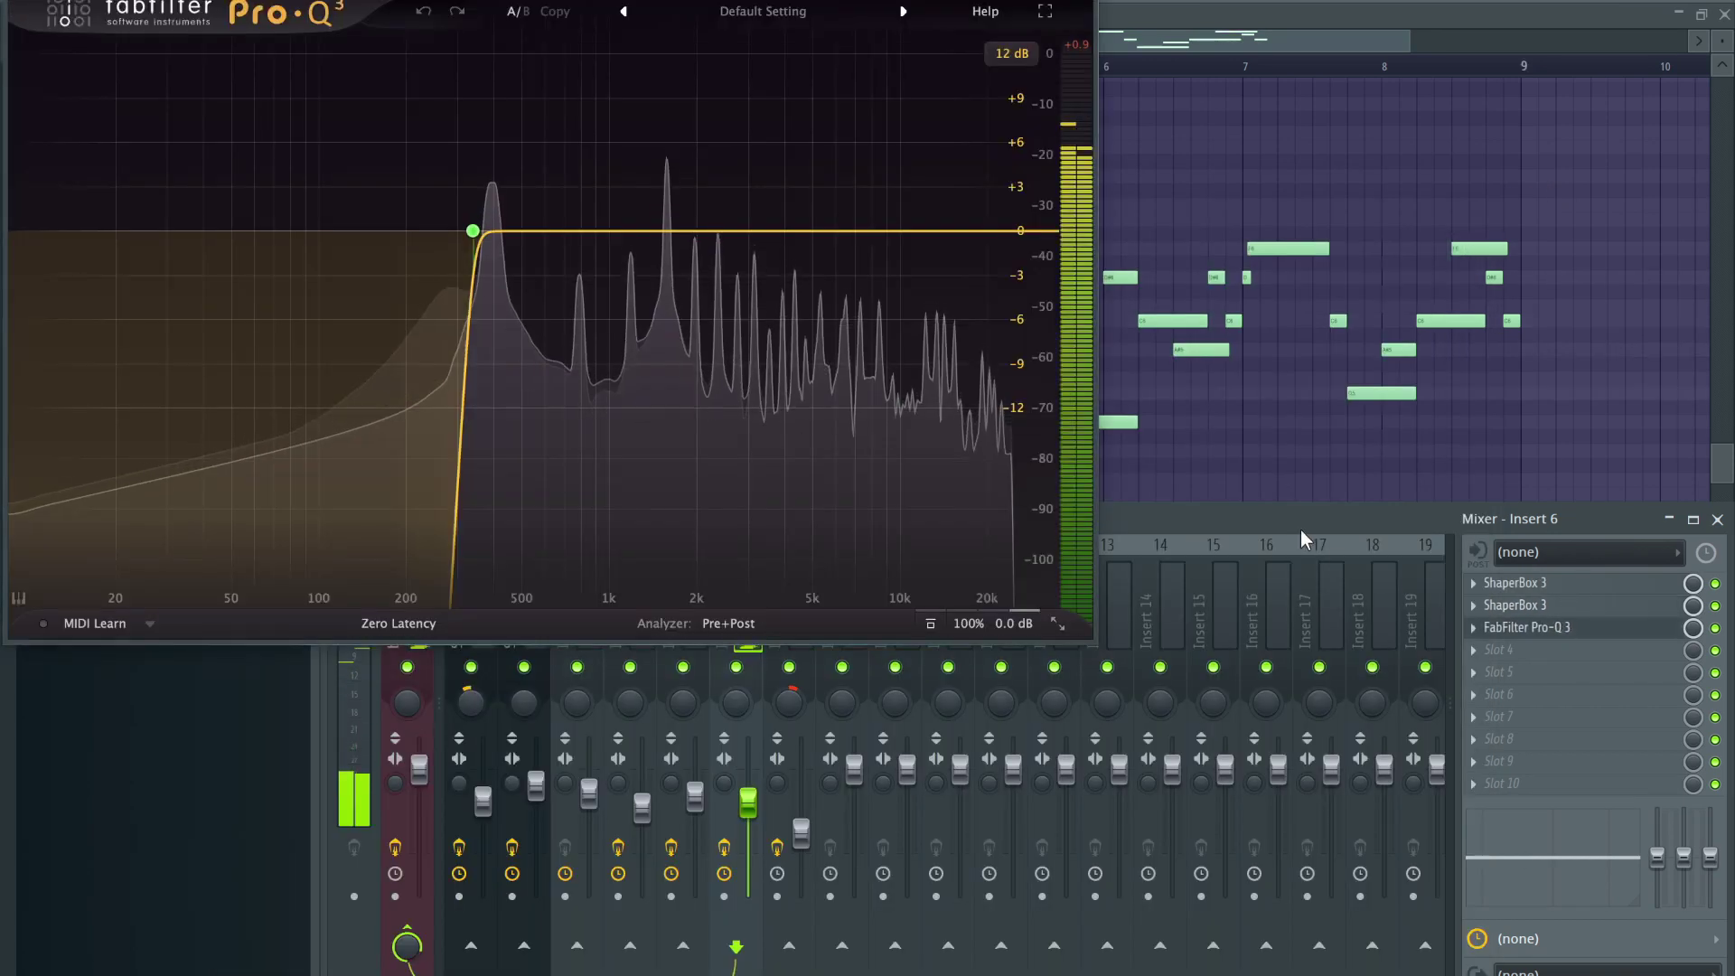
click(1082, 0)
click(1717, 520)
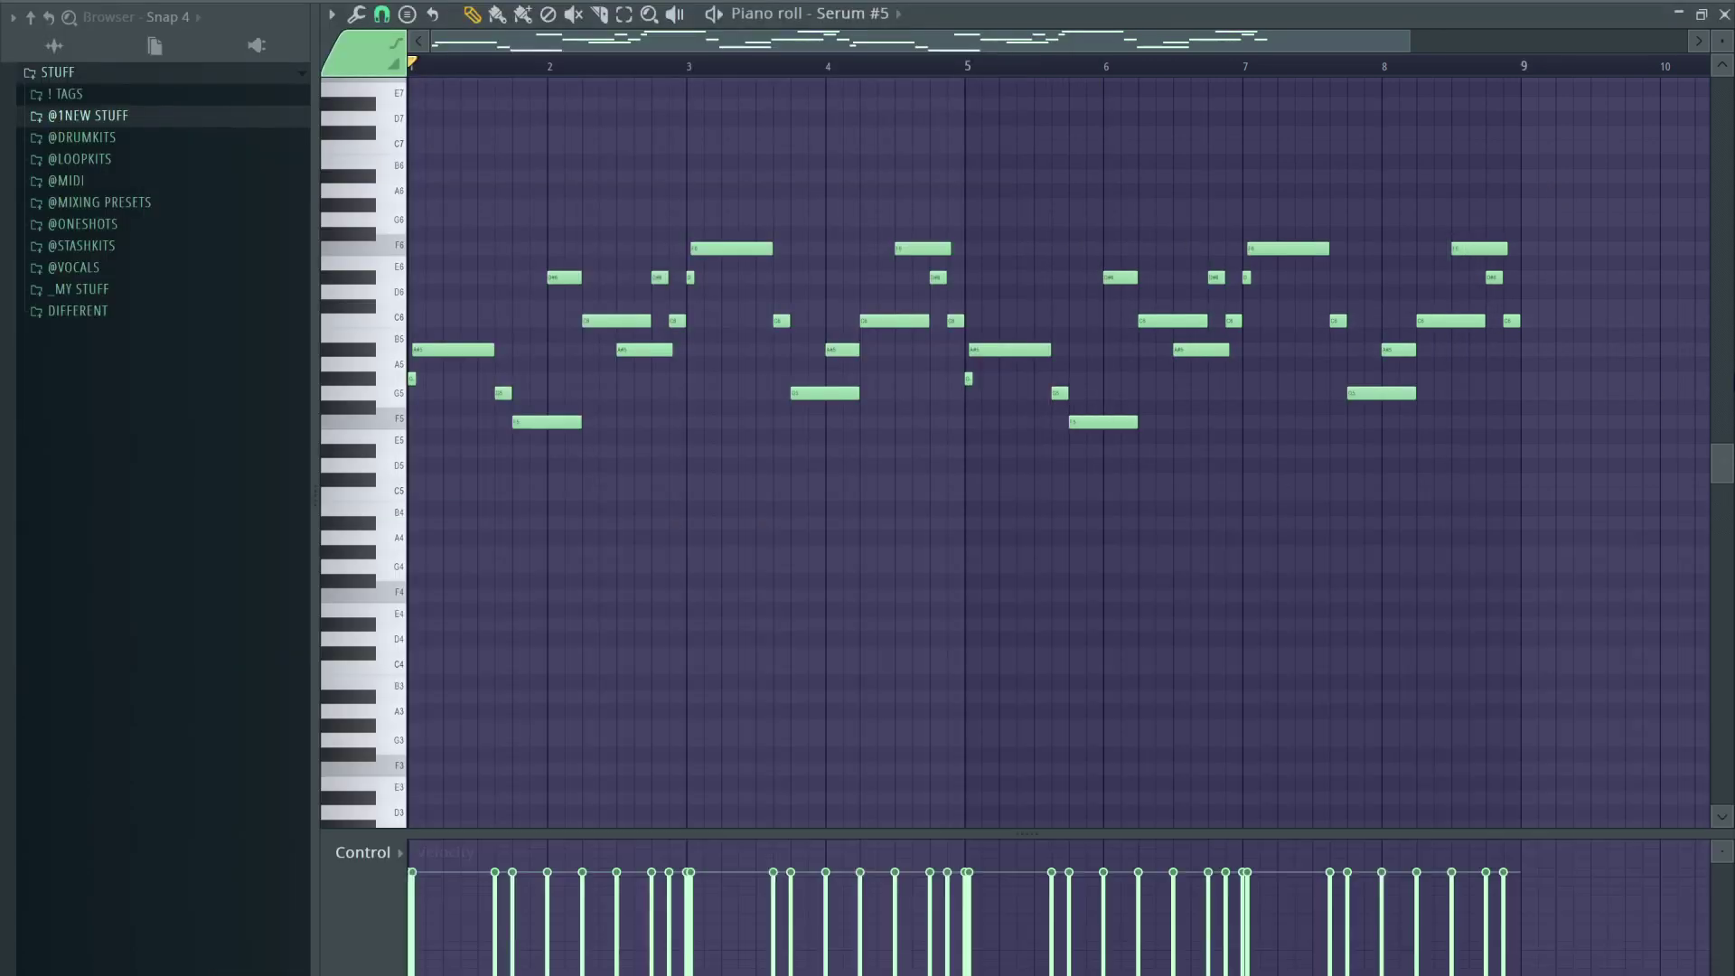
Close the Serum #5 piano roll and play the full melody arrangement in the playlist
click(1724, 15)
key(F6)
scroll(544, 546, up, 5)
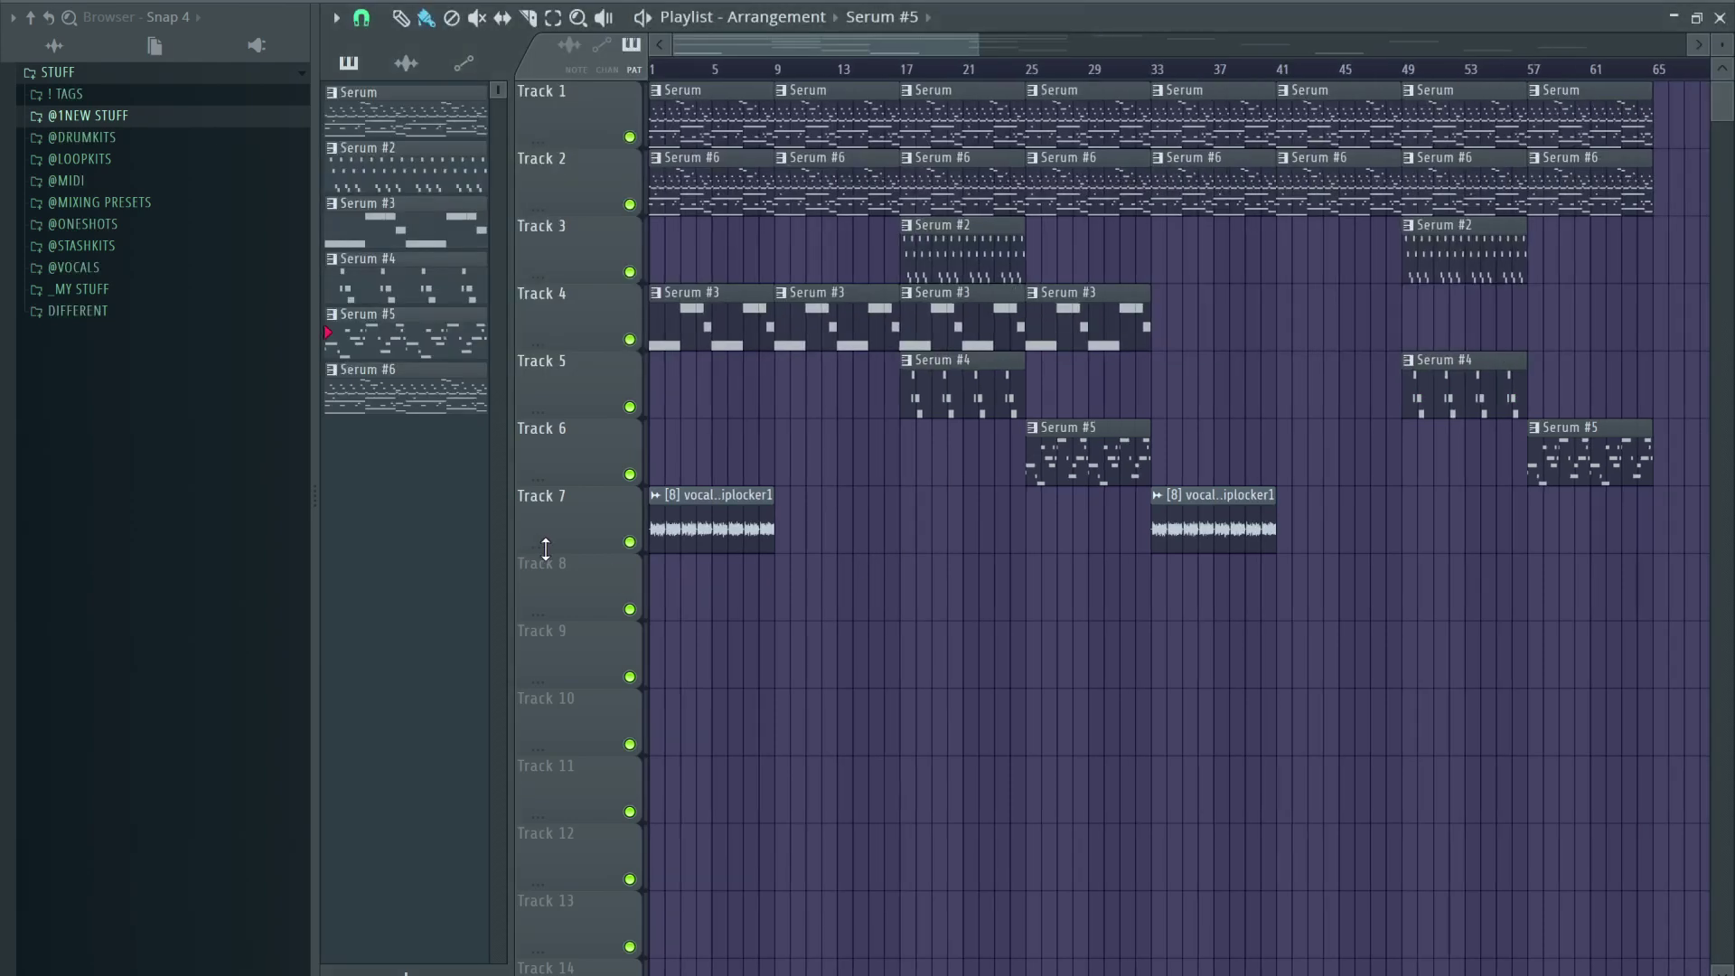
right_click(629, 542)
key(space)
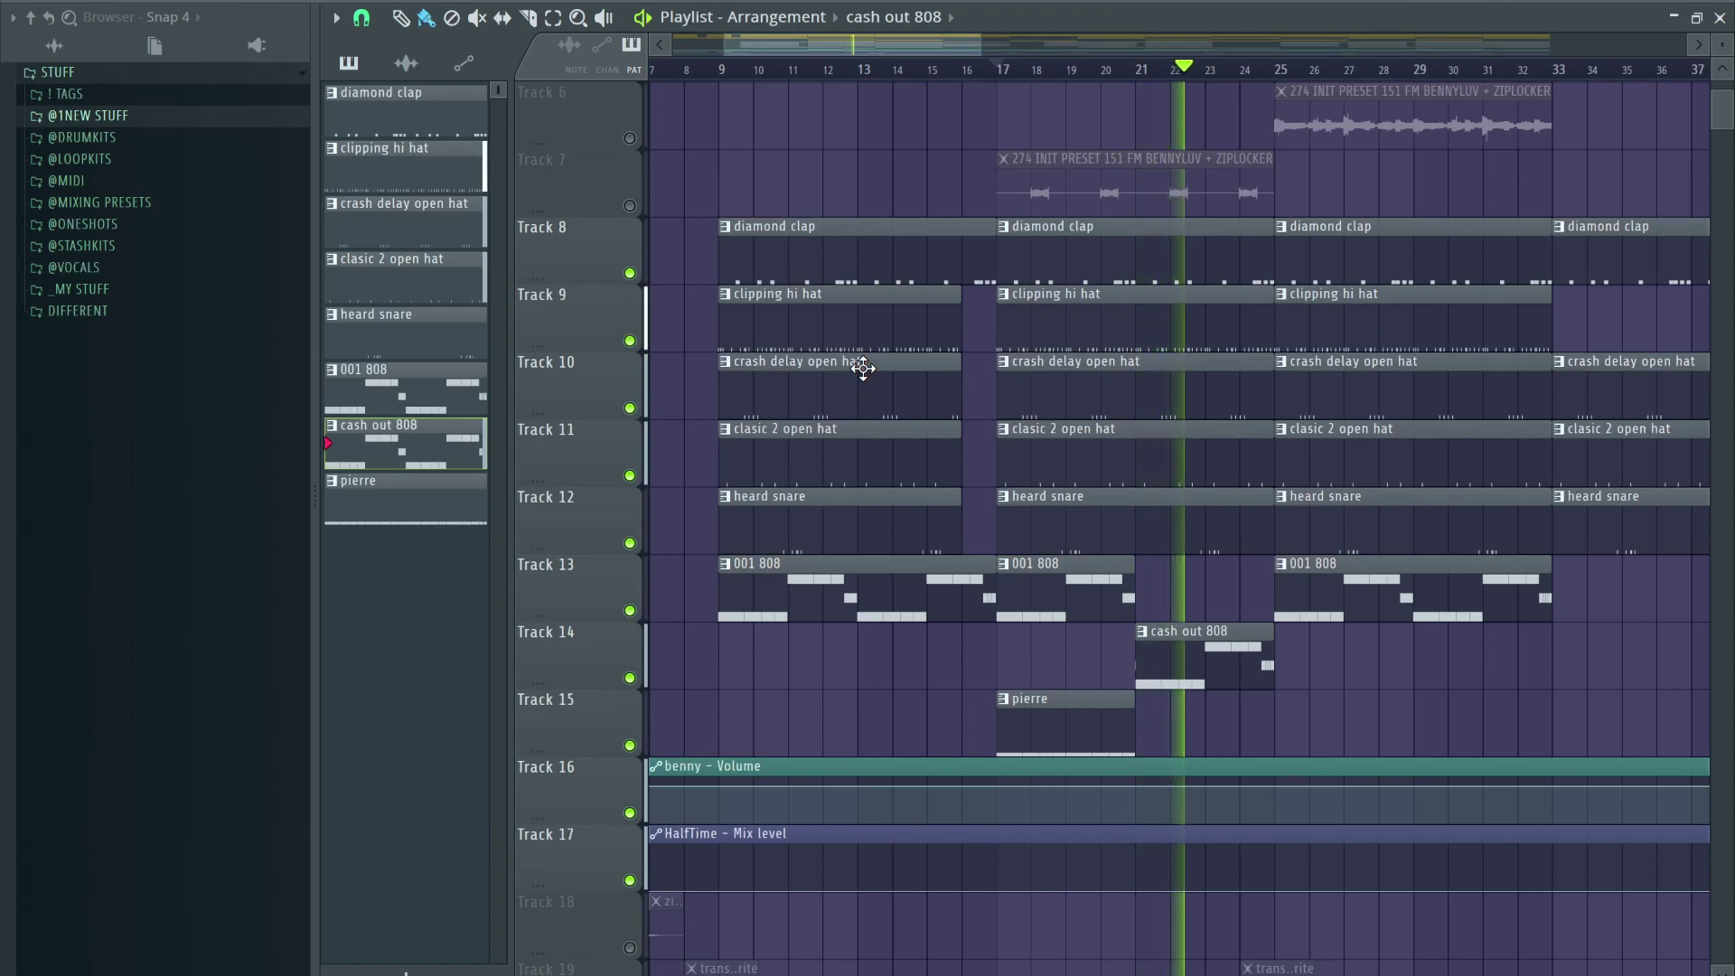
scroll(1232, 596, up, 3)
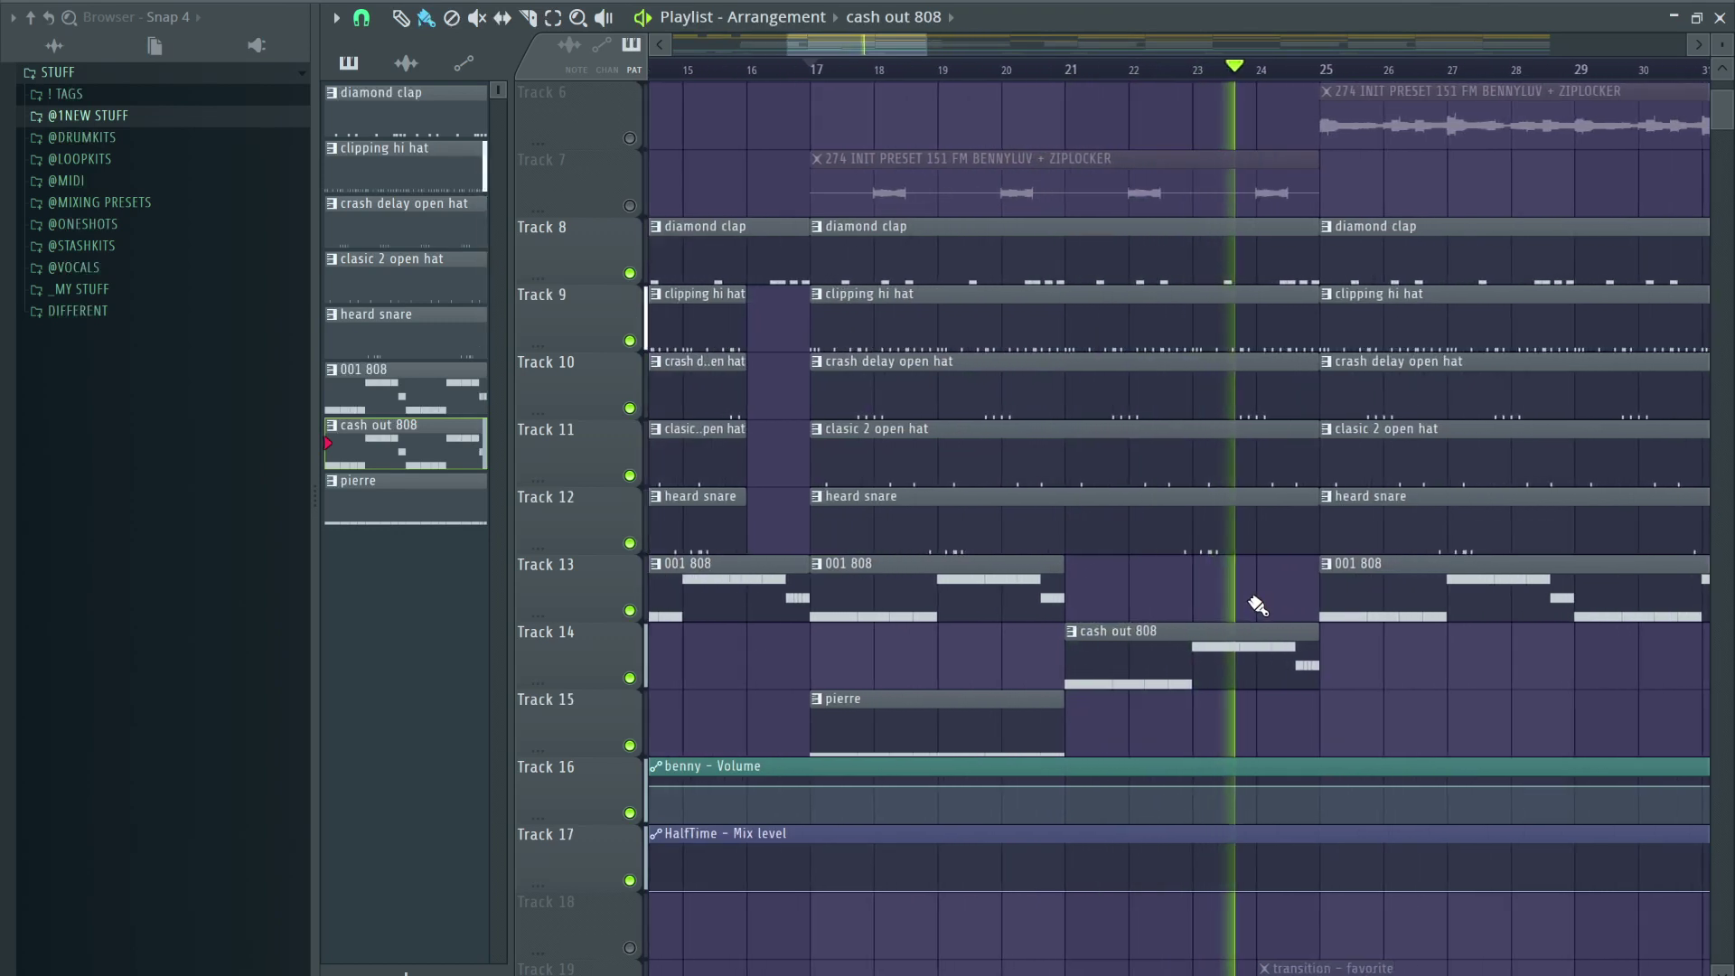
scroll(1256, 605, down, 4)
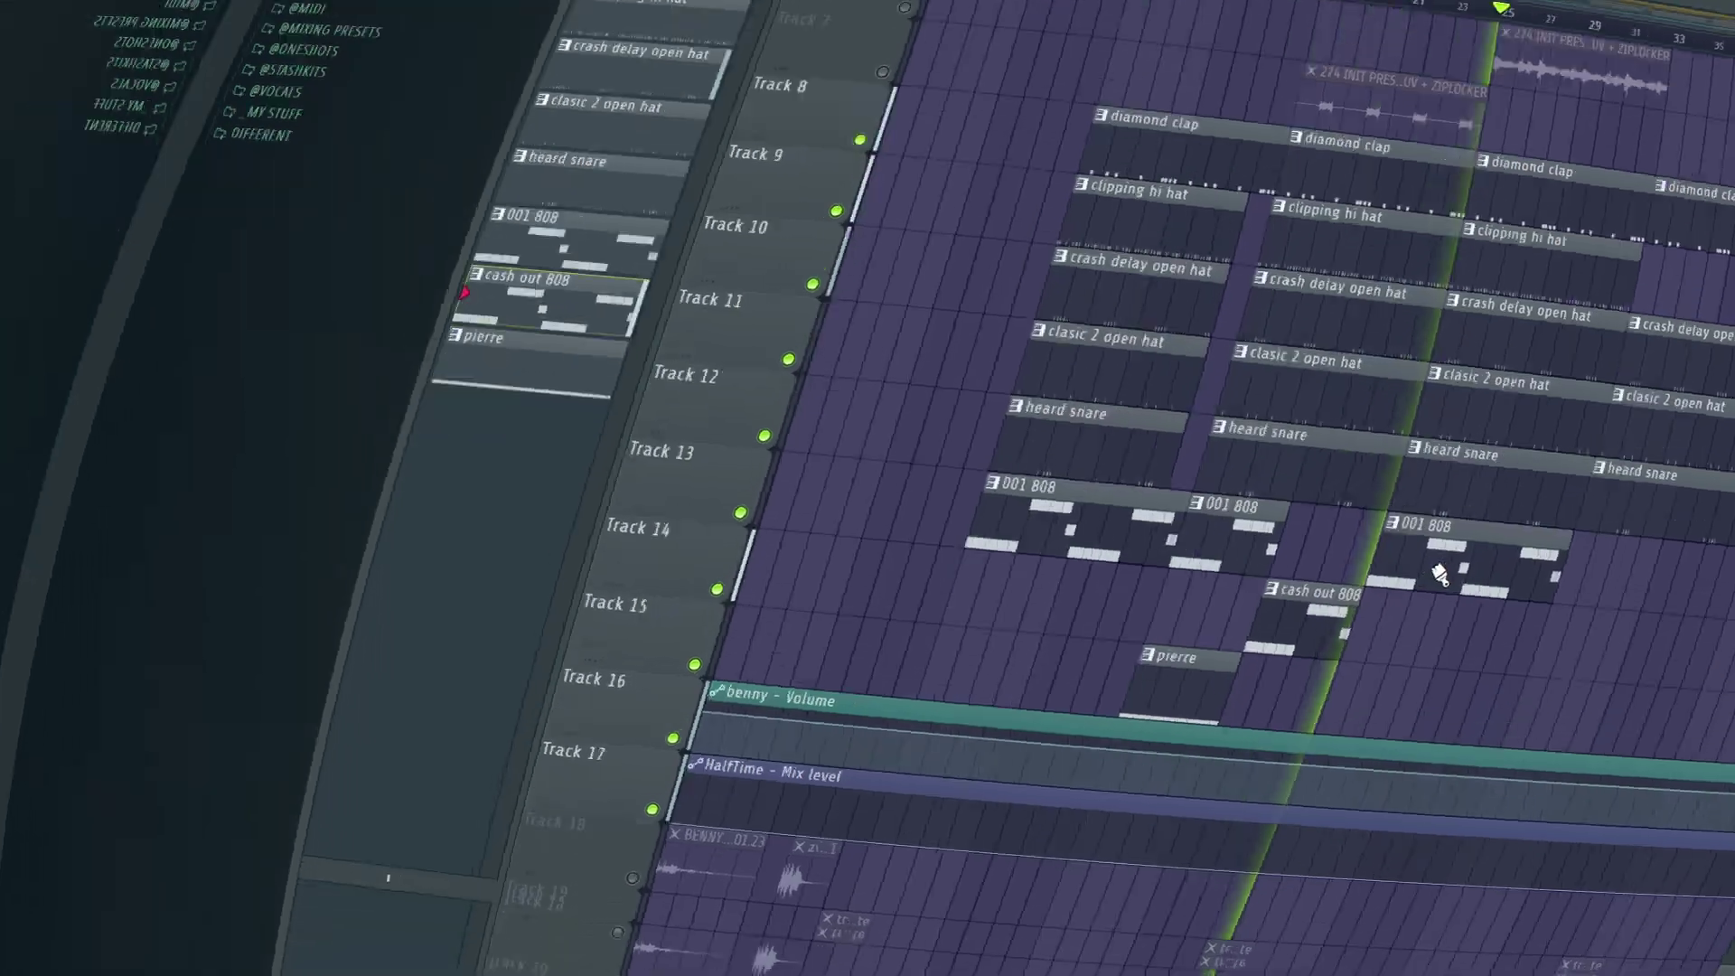